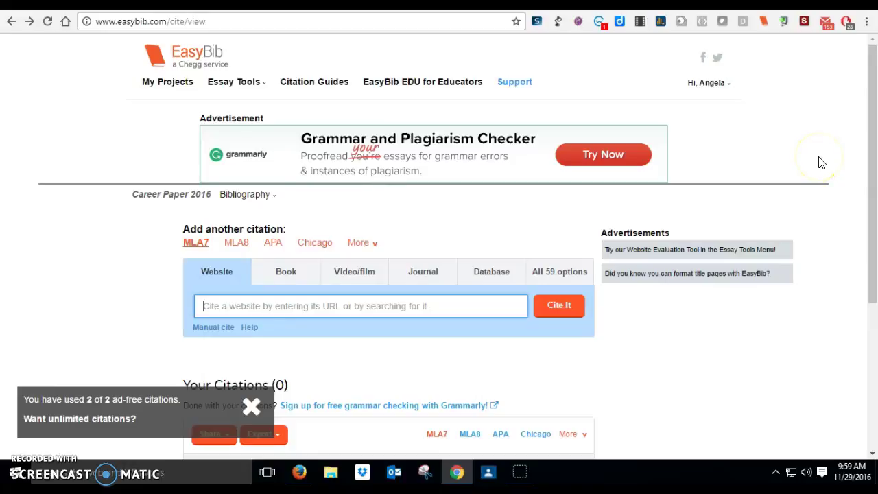
# Step: Show all 59 EasyBib source types, from Advertisement to Website
pyautogui.click(762, 165)
pyautogui.click(755, 131)
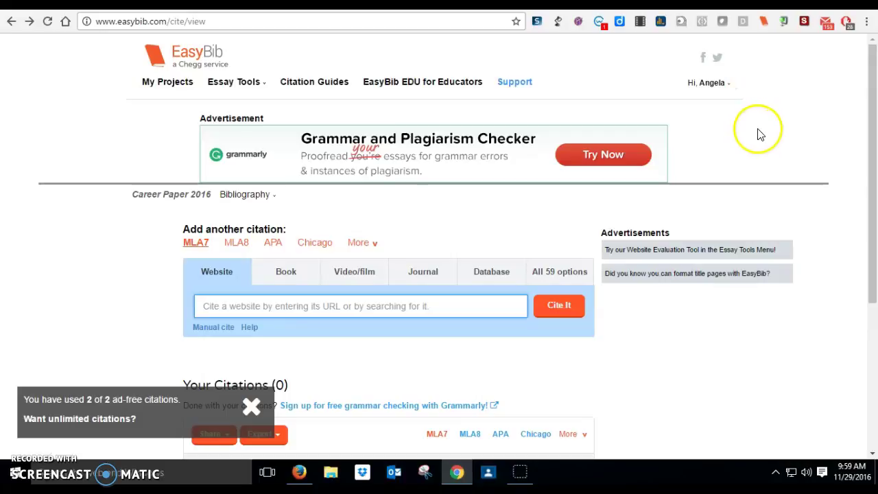
pyautogui.scroll(-1, 720, 182)
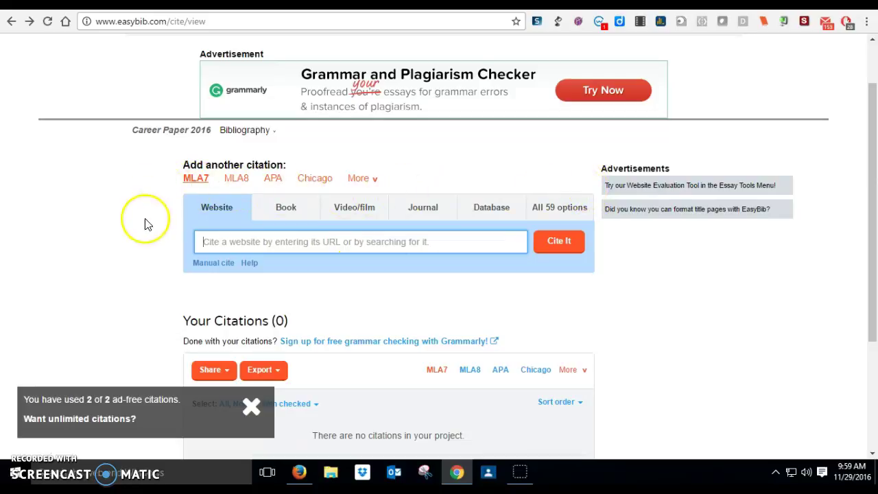
pyautogui.click(216, 214)
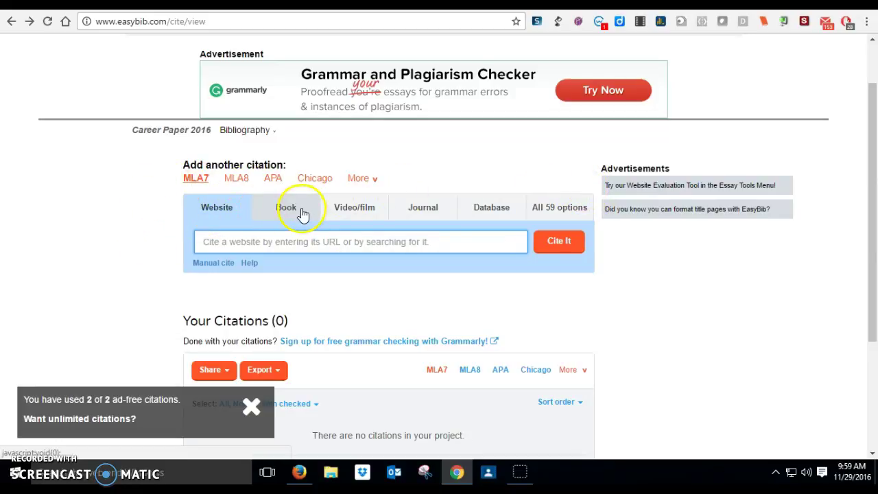
pyautogui.click(579, 214)
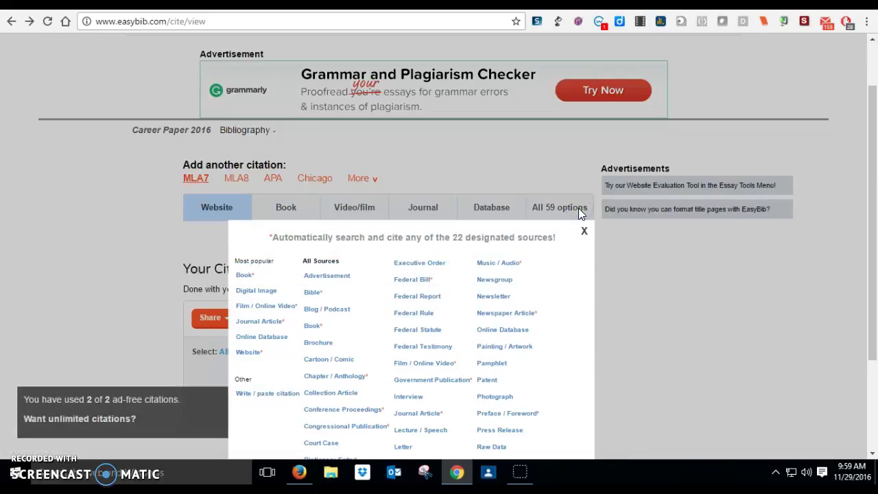
pyautogui.scroll(-1, 583, 365)
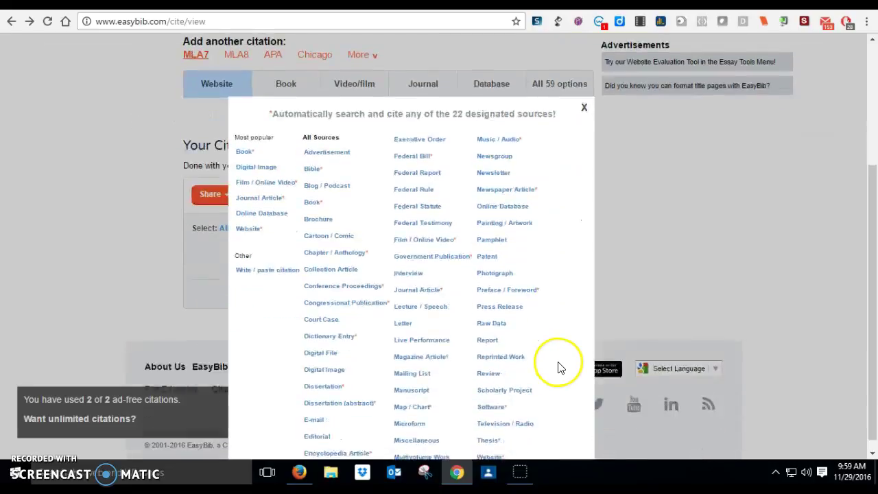
pyautogui.scroll(-1, 541, 383)
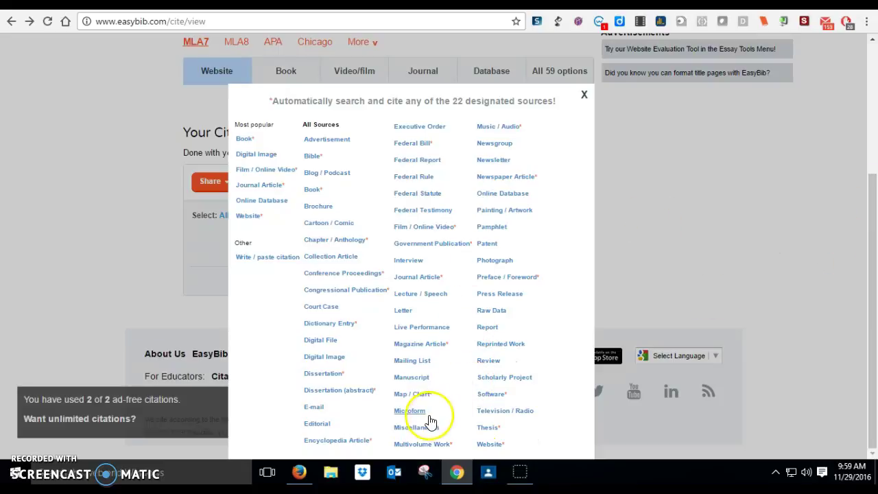
# Step: Choose Encyclopedia Article as the source type and dismiss the ad-free citations notice
pyautogui.click(343, 442)
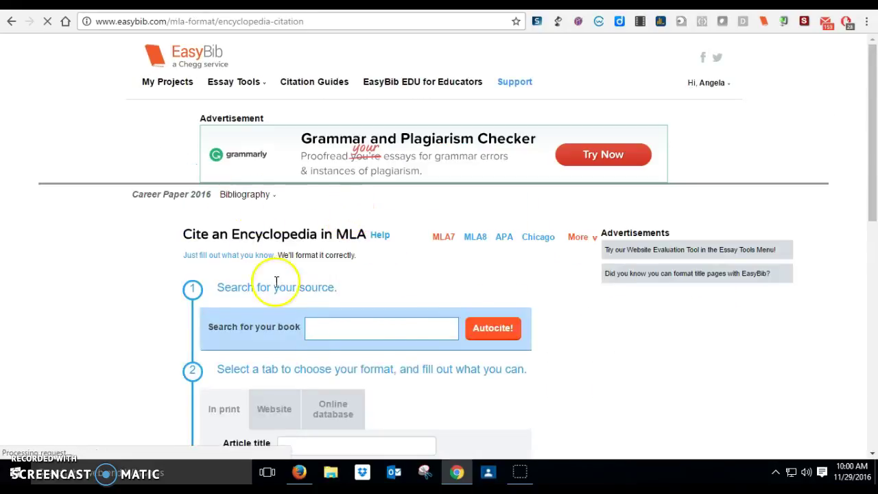
pyautogui.scroll(-1, 636, 343)
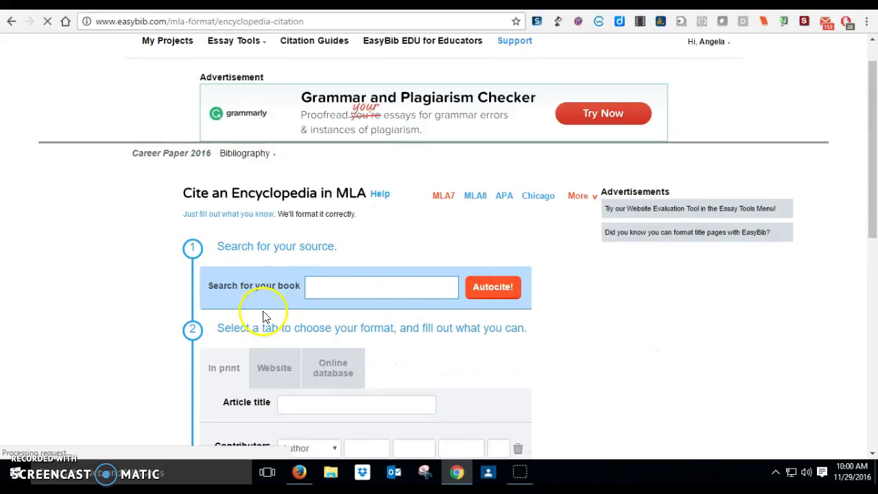
pyautogui.scroll(-3, 649, 325)
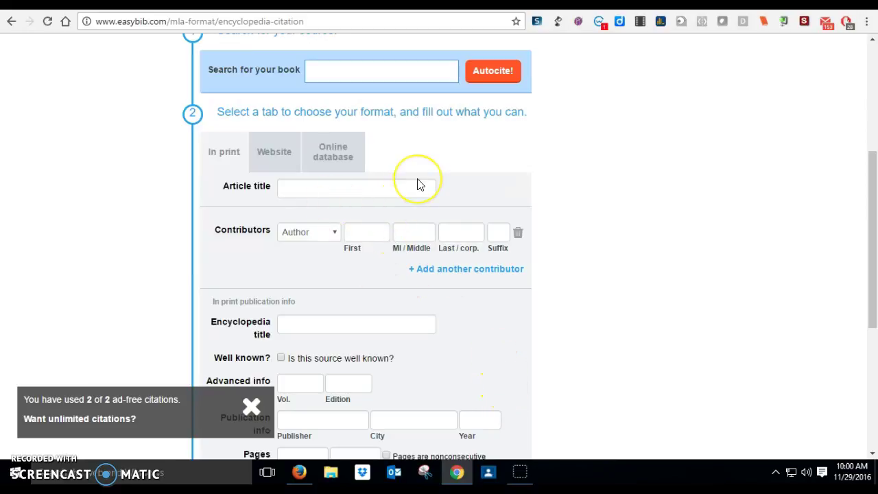
pyautogui.click(251, 406)
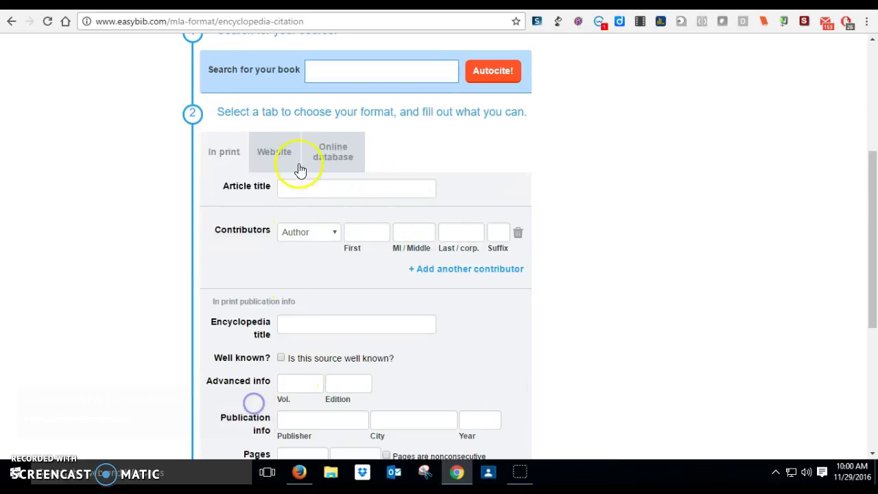
# Step: Enter 'Airline Pilot' as the article title and add a second contributor row
pyautogui.click(308, 190)
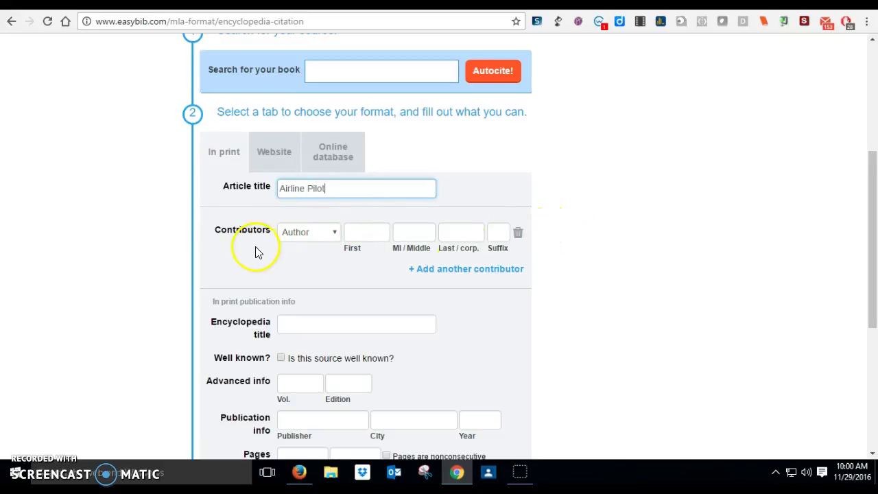
pyautogui.scroll(-1, 362, 248)
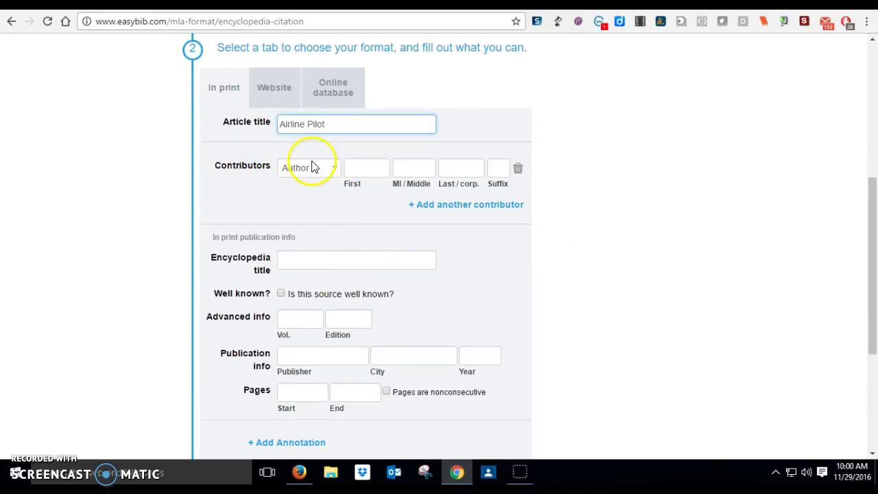
pyautogui.click(444, 206)
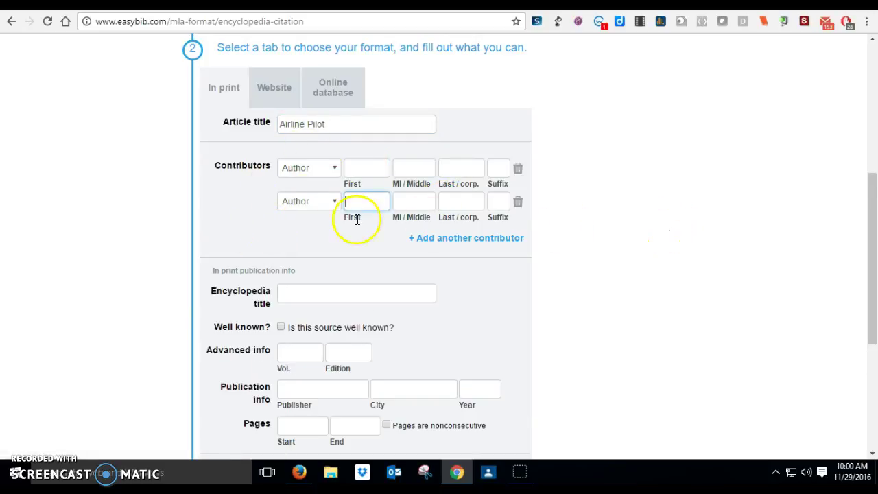
pyautogui.scroll(-2, 640, 190)
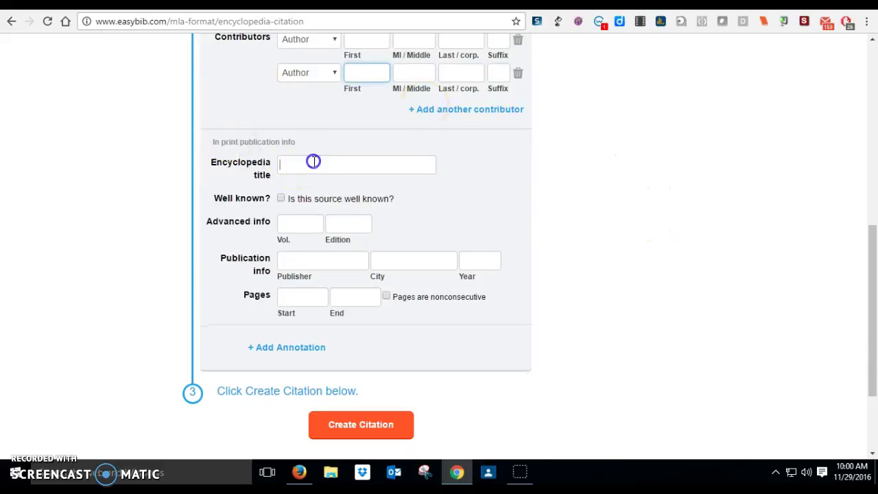
# Step: Set the encyclopedia title to 'Career Discovery Encyclopedia' and mark it as well known
pyautogui.click(313, 161)
pyautogui.write('c')
pyautogui.press('BackSpace')
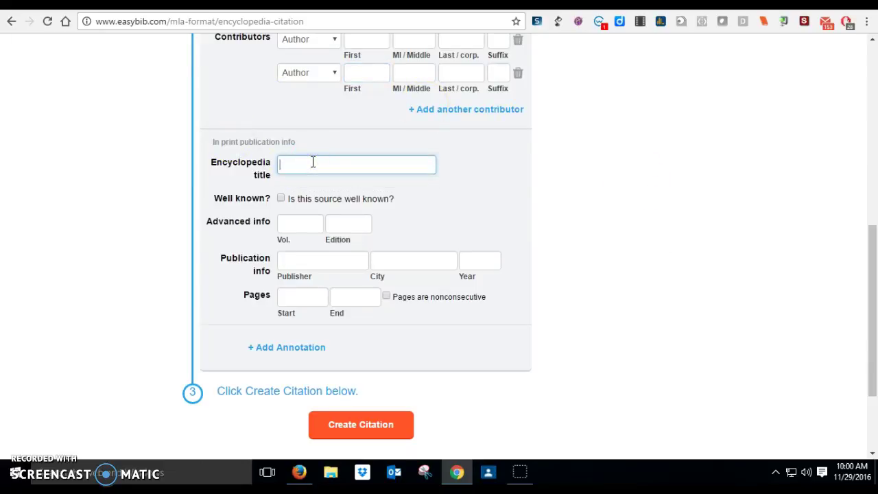
pyautogui.write('covery Encyclopedia')
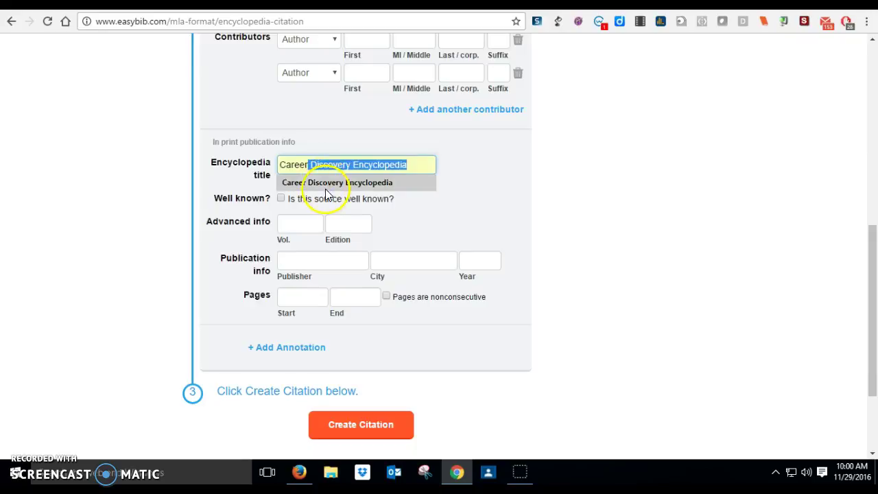
pyautogui.click(326, 183)
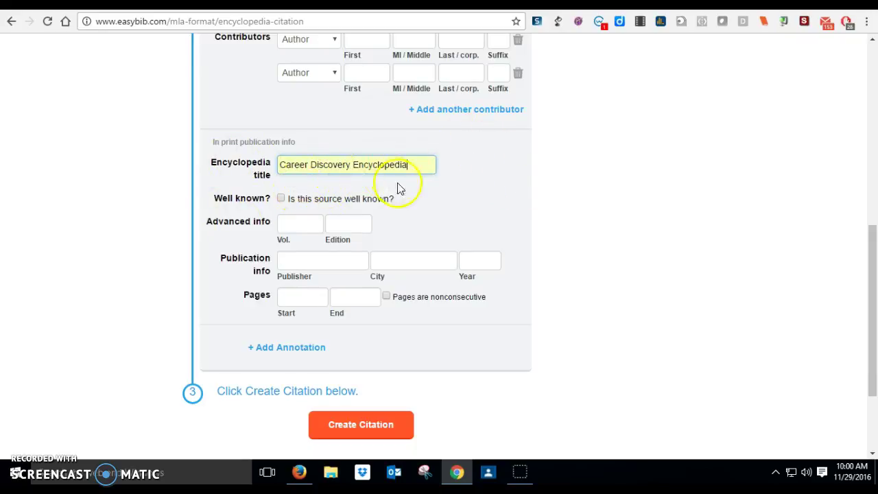
pyautogui.click(281, 199)
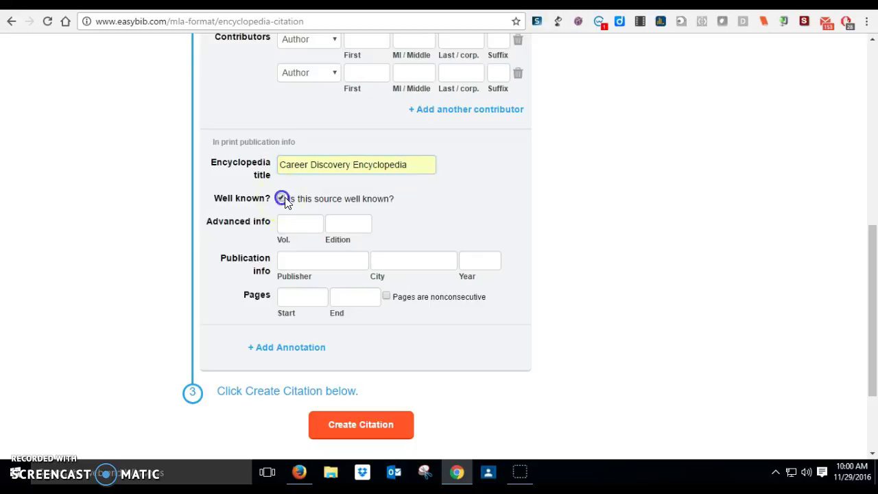
pyautogui.scroll(-1, 478, 219)
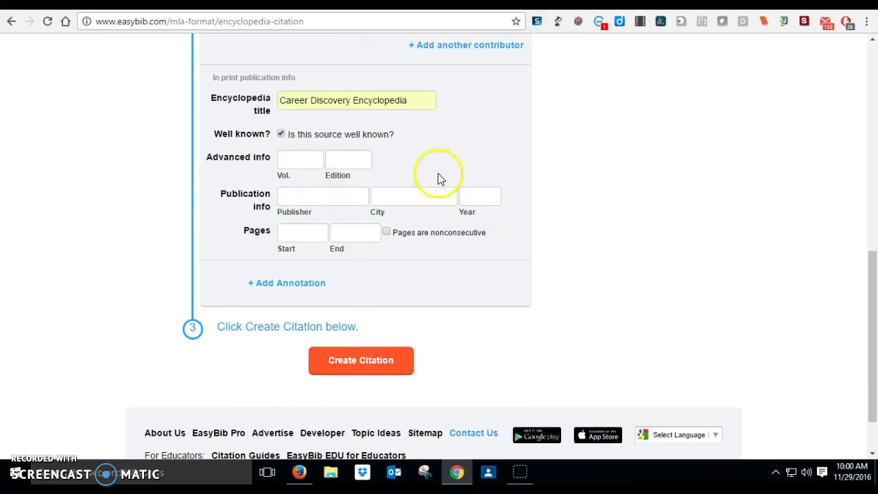
# Step: Enter the publication info: publisher Ferguson, city New York, year 2010
pyautogui.click(319, 191)
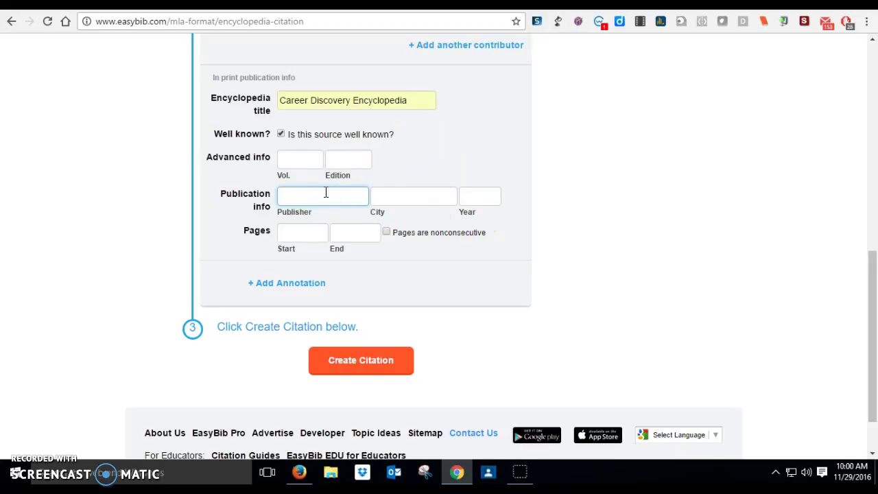
pyautogui.write('fERGUSO')
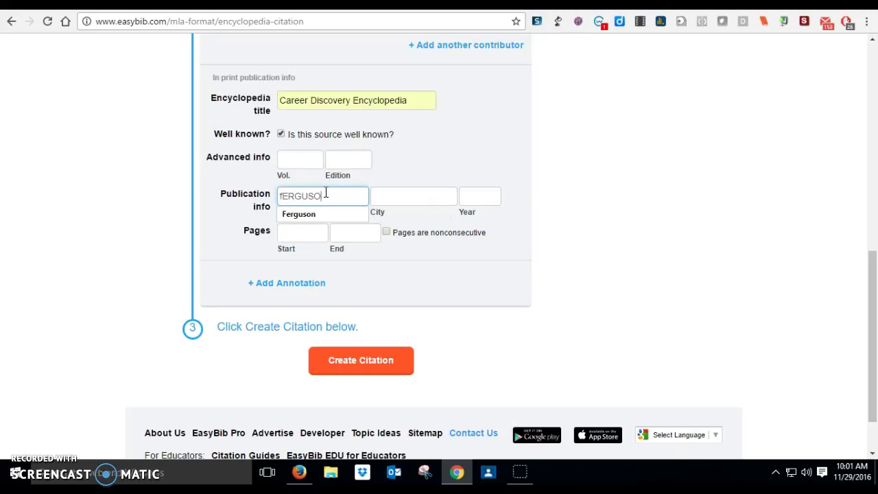
pyautogui.press('BackSpace')
pyautogui.press('BackSpace')
pyautogui.press('BackSpace')
pyautogui.press('BackSpace')
pyautogui.press('BackSpace')
pyautogui.press('BackSpace')
pyautogui.write('Fer')
pyautogui.click(388, 195)
pyautogui.write('New York')
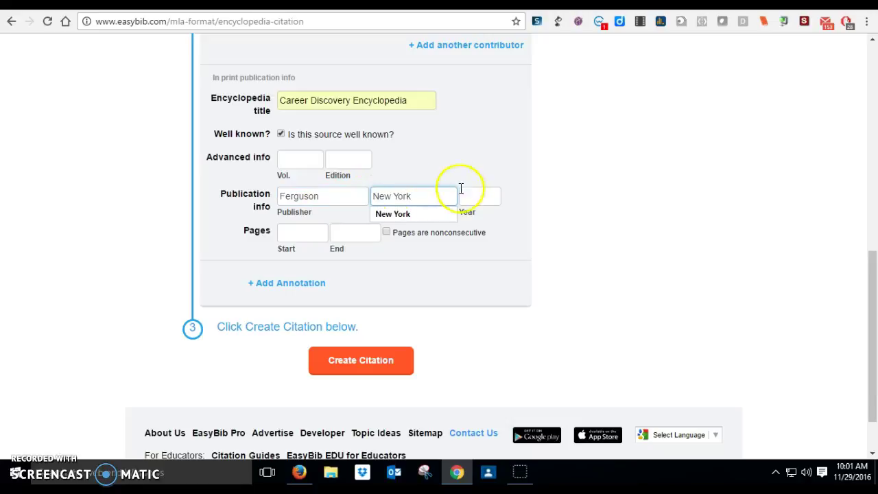
pyautogui.click(468, 196)
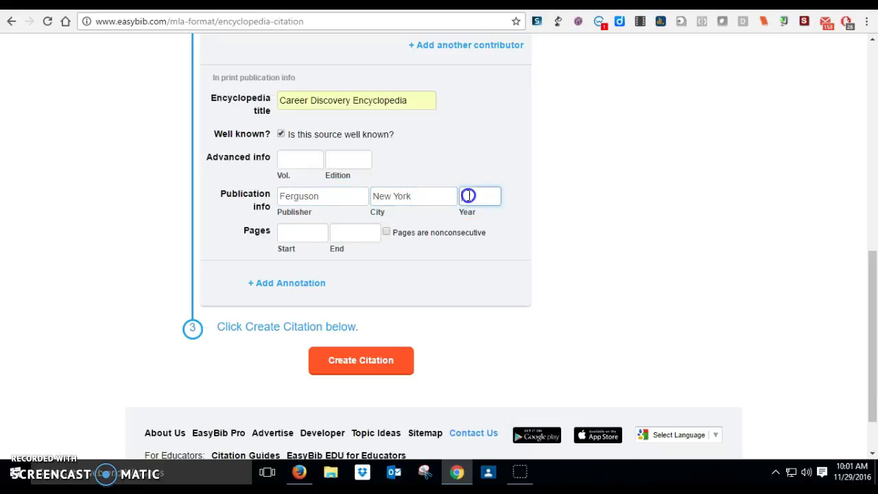
pyautogui.write('2')
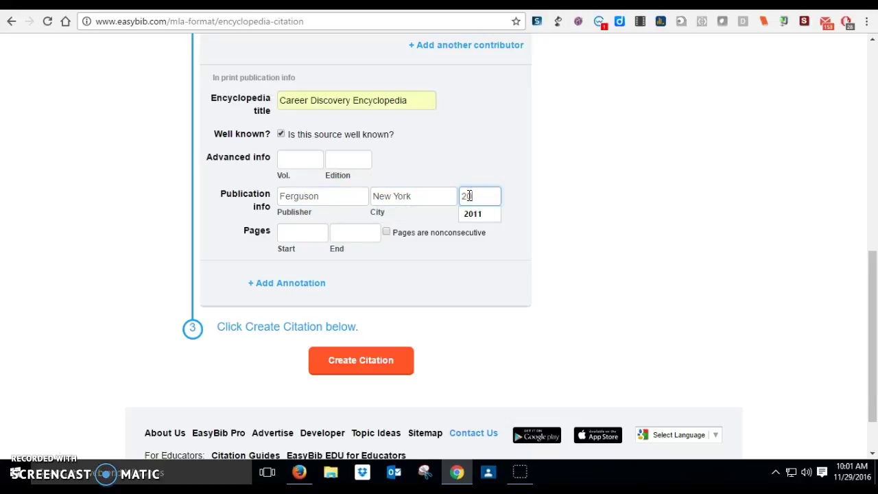
pyautogui.write('010')
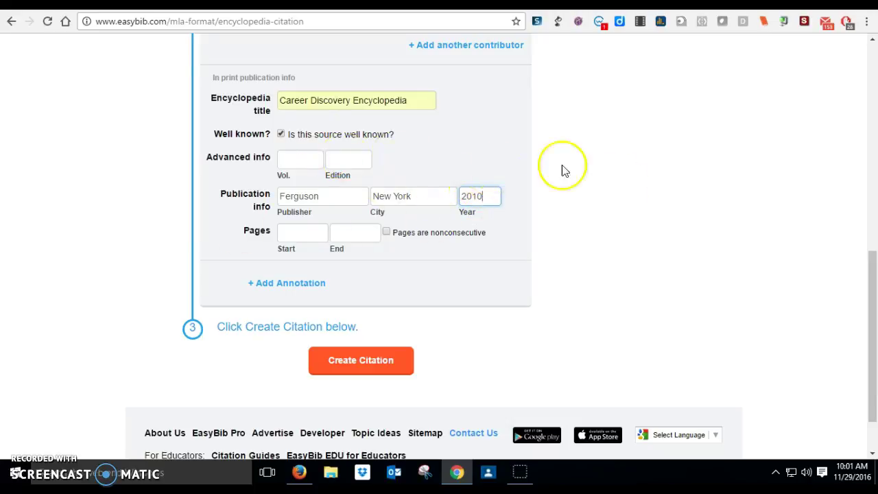
pyautogui.scroll(-1, 645, 240)
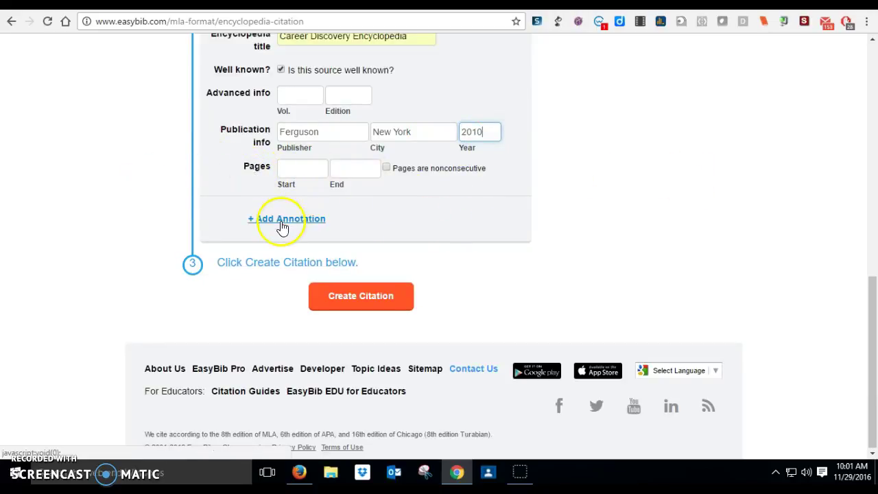
# Step: Create the Airline Pilot citation using the free option, keeping the ad blocker enabled
pyautogui.click(359, 298)
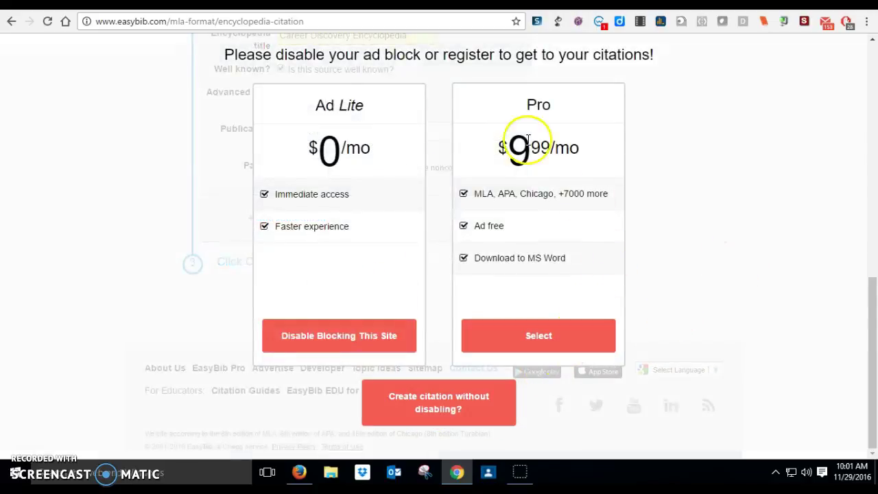
pyautogui.click(326, 336)
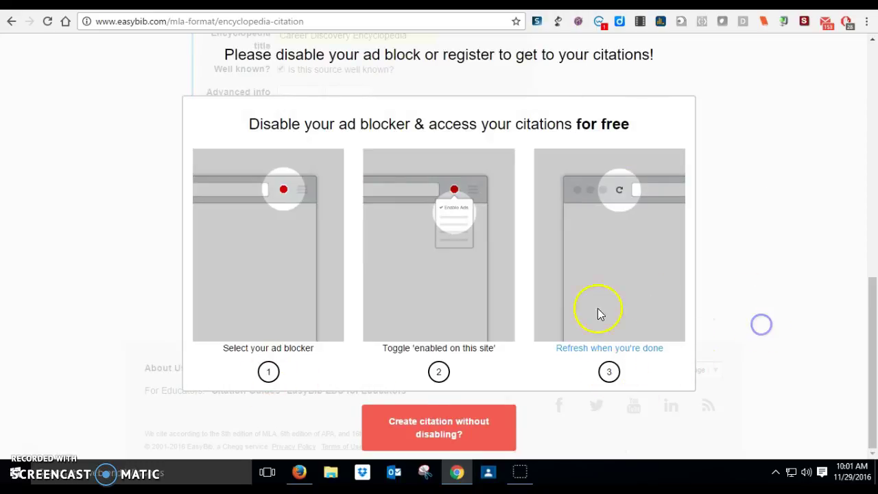
pyautogui.click(439, 420)
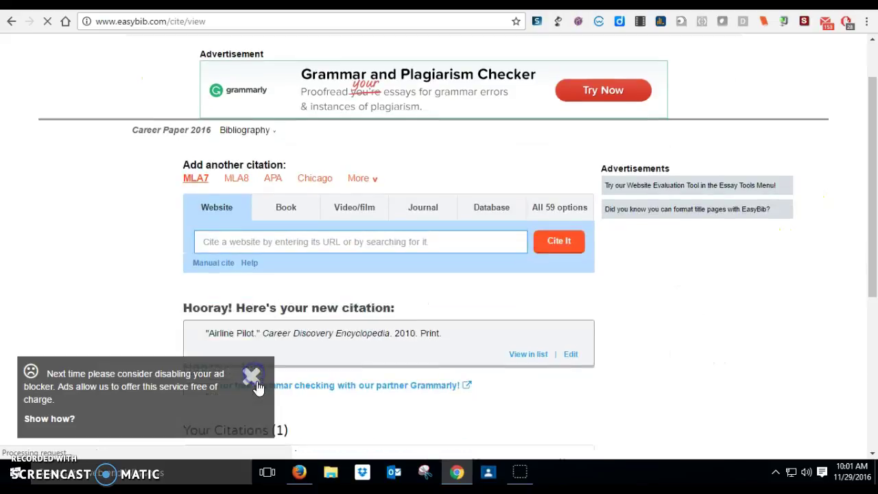
# Step: Dismiss the ad-blocker notice and switch the next citation's source type to Book
pyautogui.click(251, 377)
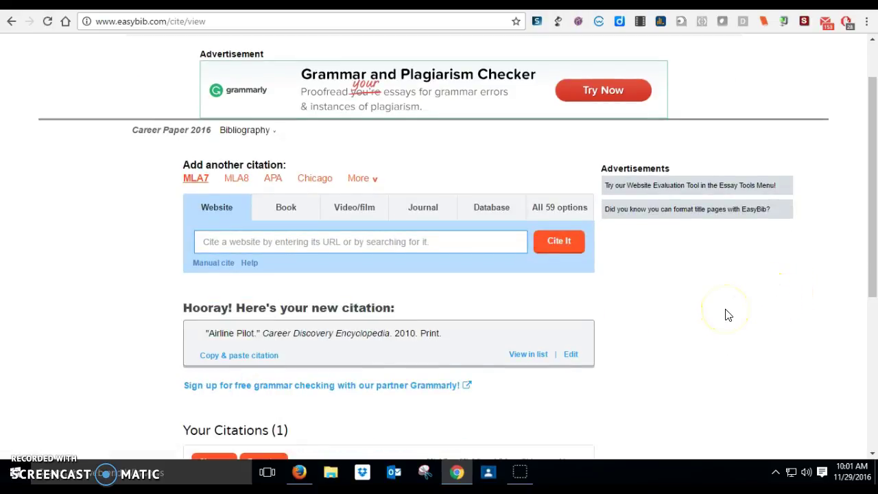
pyautogui.scroll(-2, 718, 327)
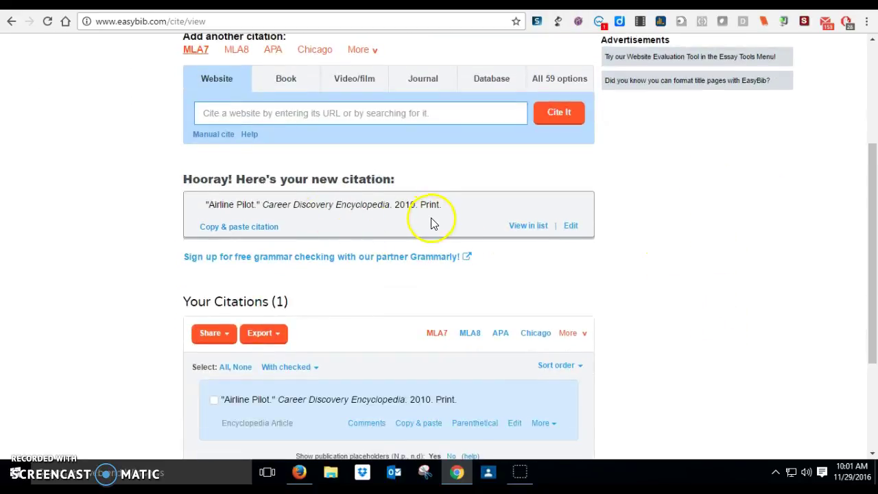
pyautogui.scroll(-1, 795, 286)
pyautogui.scroll(-1, 796, 286)
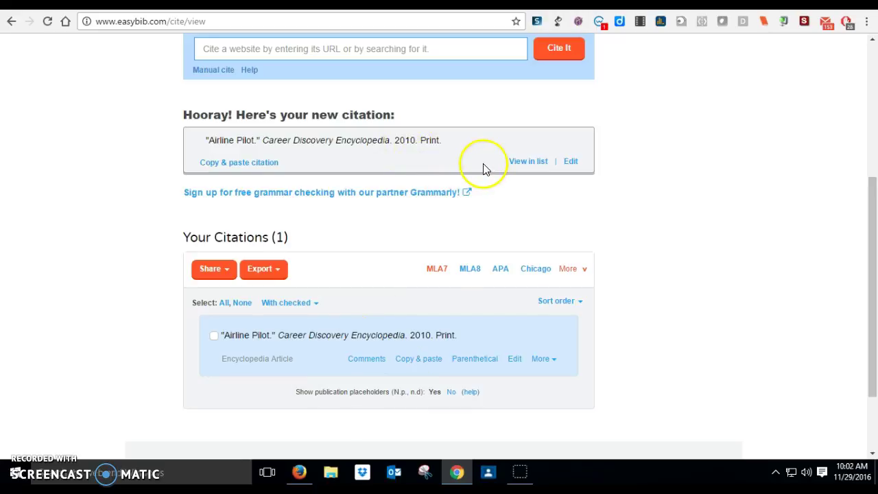
pyautogui.scroll(2, 754, 318)
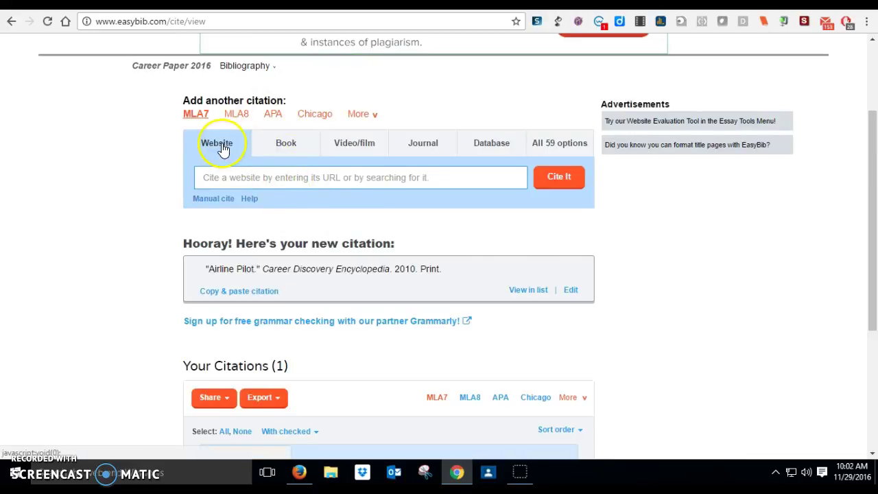
pyautogui.click(286, 146)
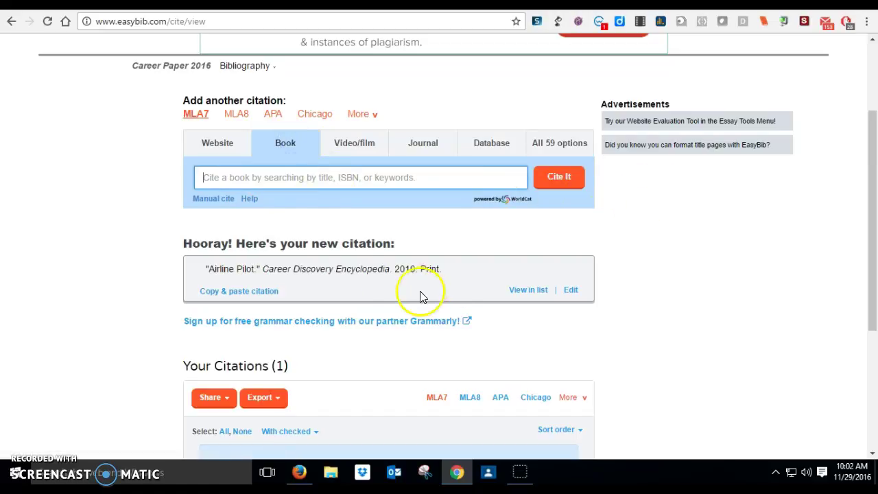
# Step: Open manual book entry and set Citing to Chapter or section
pyautogui.click(210, 199)
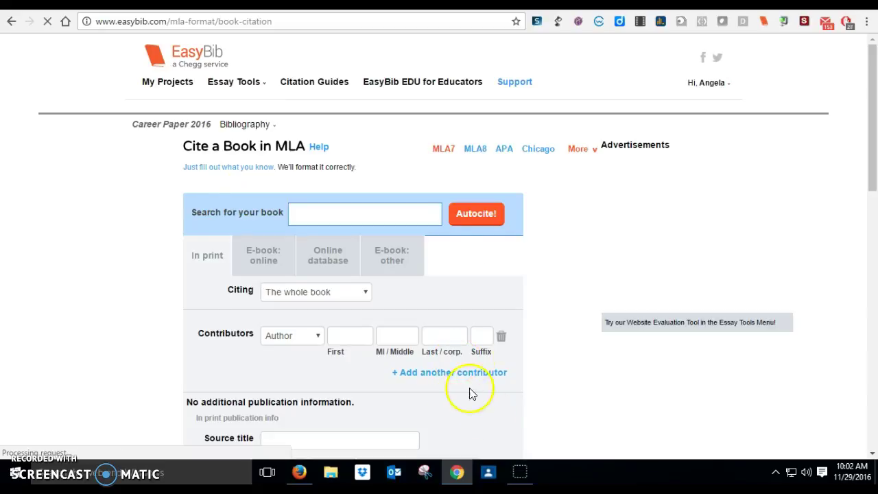
pyautogui.scroll(-3, 350, 367)
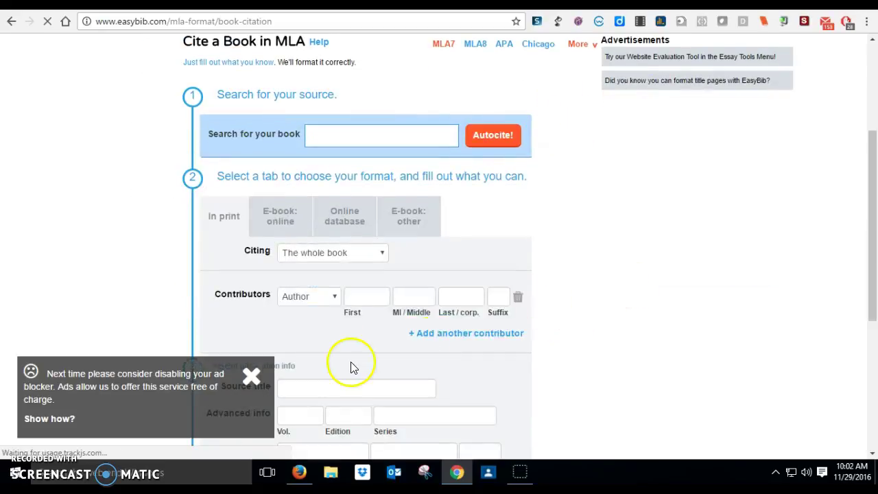
pyautogui.click(250, 377)
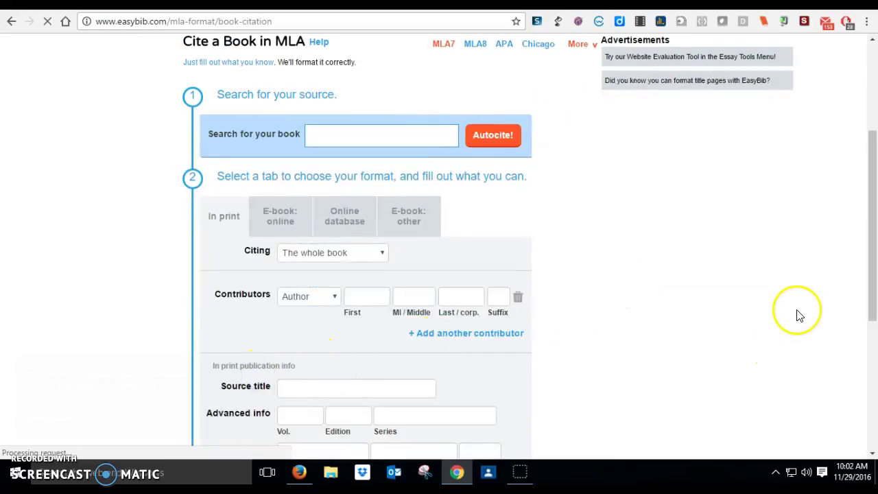
pyautogui.scroll(-1, 789, 312)
pyautogui.scroll(-1, 795, 315)
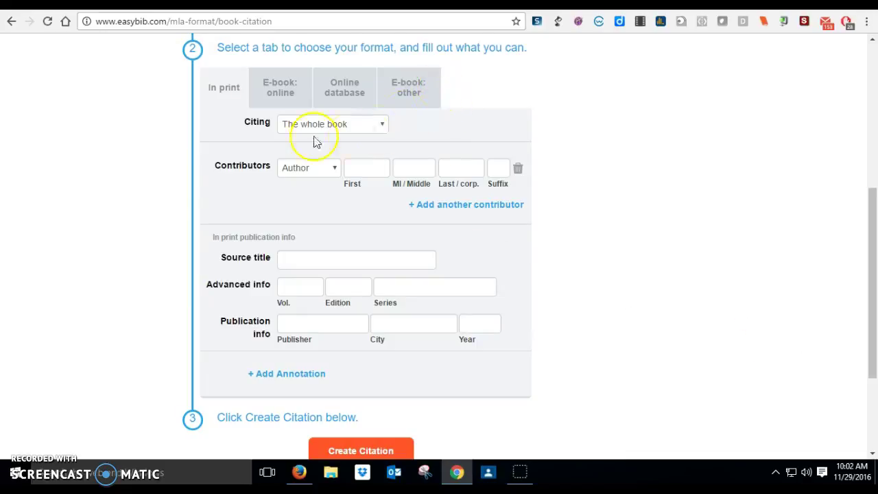
pyautogui.click(382, 126)
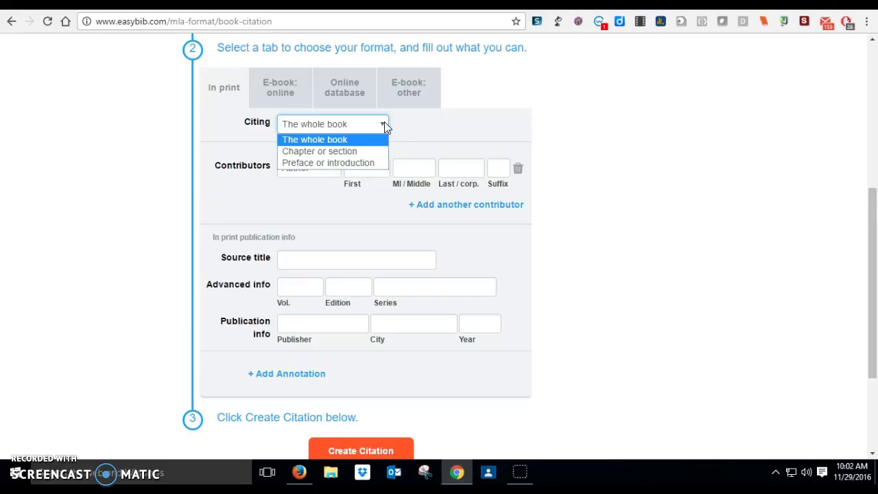
pyautogui.click(372, 151)
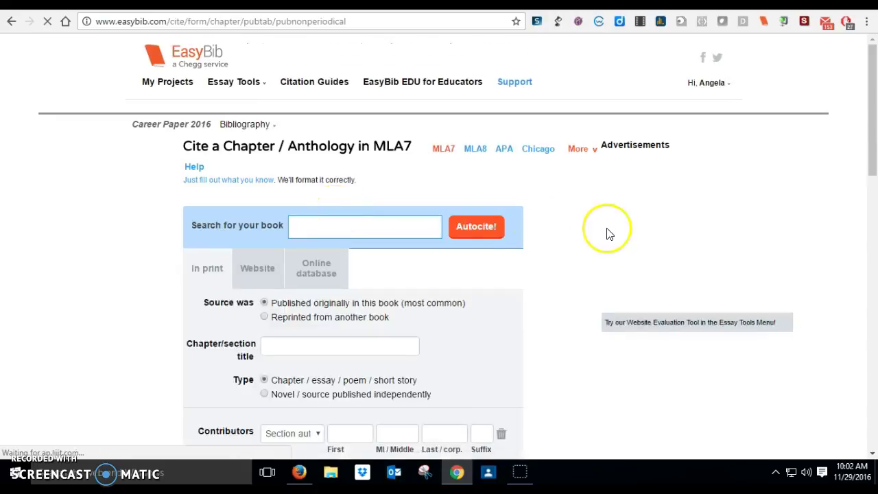
pyautogui.scroll(-3, 615, 239)
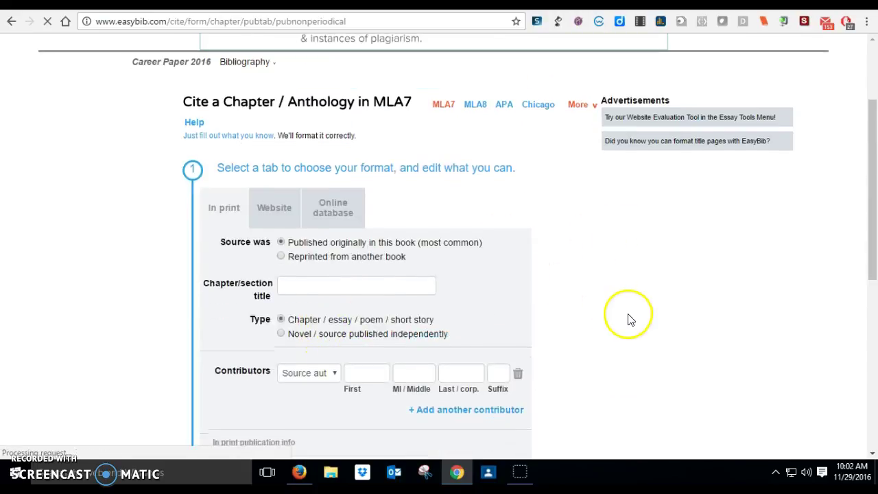
pyautogui.scroll(-2, 618, 318)
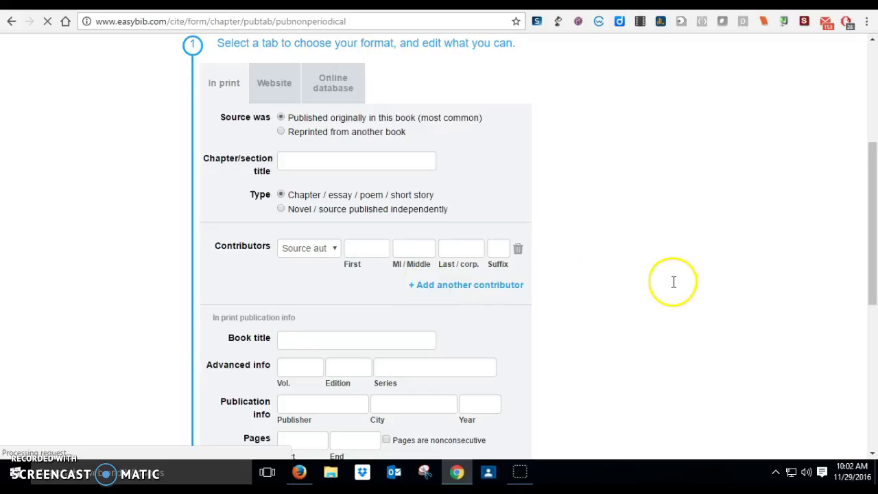
pyautogui.scroll(-3, 673, 284)
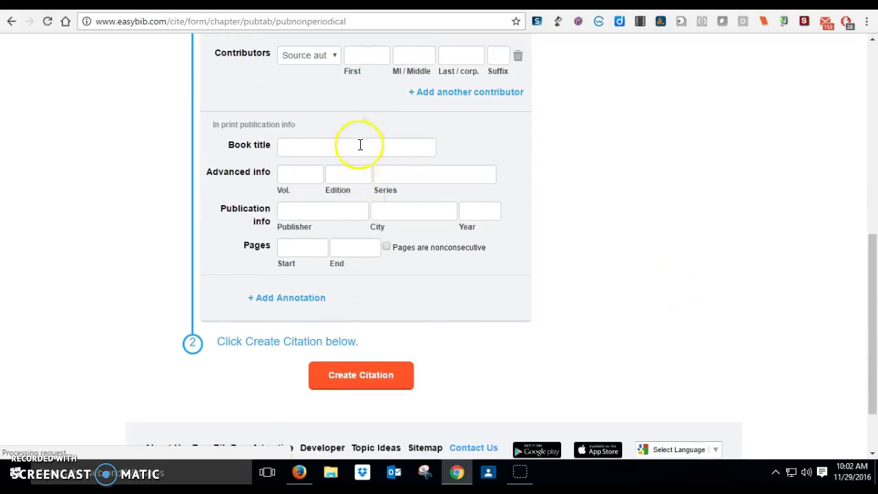
# Step: Enter 'Careers for Kids Who Like Science', Berkshire, Chicago, 2015, and submit the citation
pyautogui.click(361, 145)
pyautogui.write('Caree')
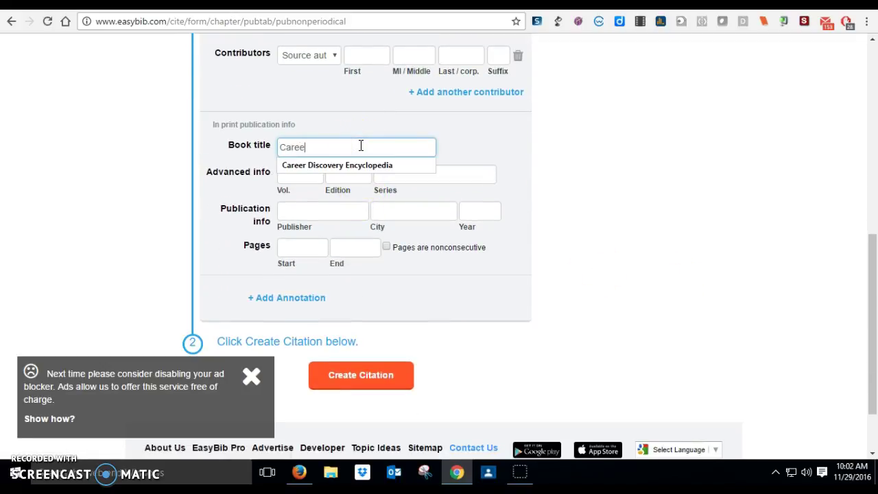
pyautogui.write('rs for Kids Who Like Science')
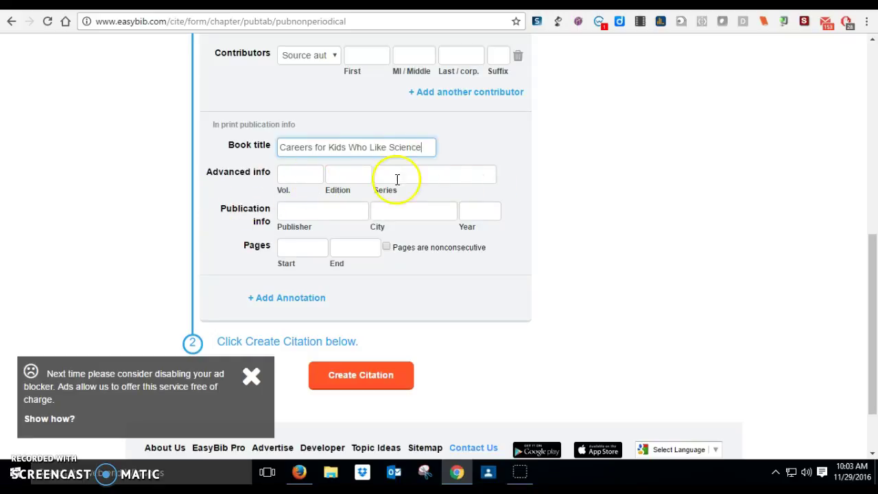
pyautogui.click(312, 214)
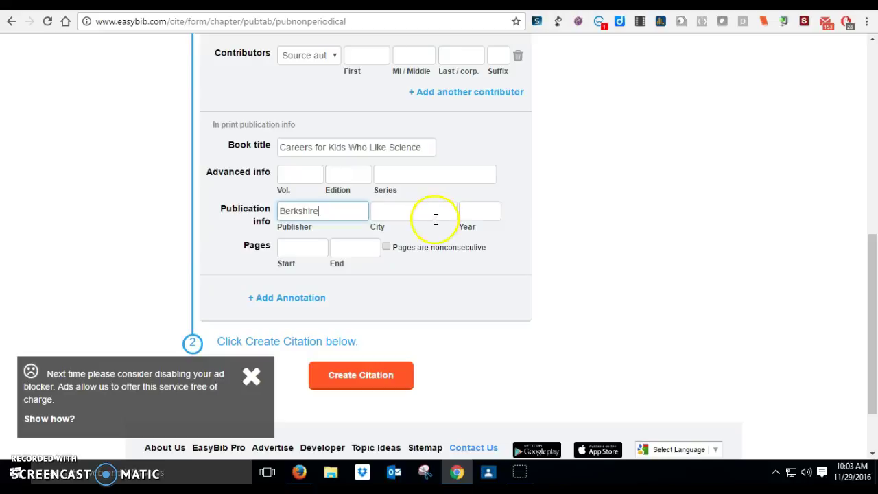
pyautogui.click(436, 211)
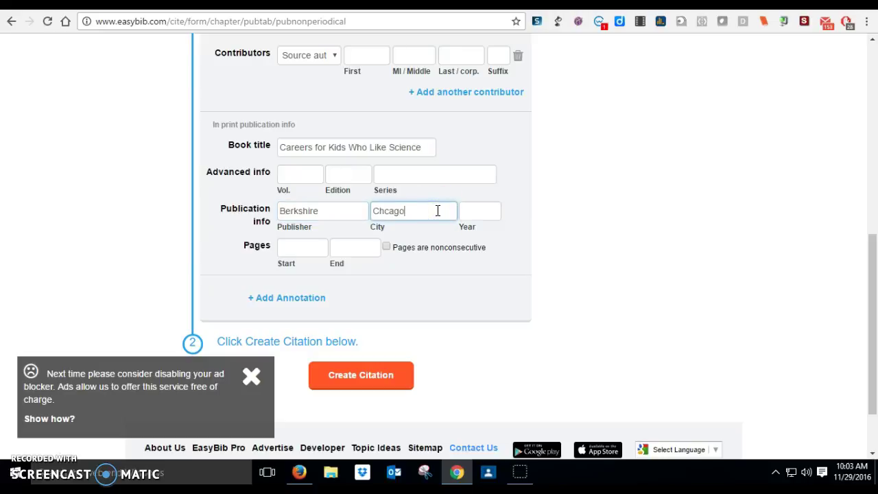
pyautogui.write('Chcago')
pyautogui.click(482, 212)
pyautogui.click(383, 214)
pyautogui.write('i')
pyautogui.click(494, 212)
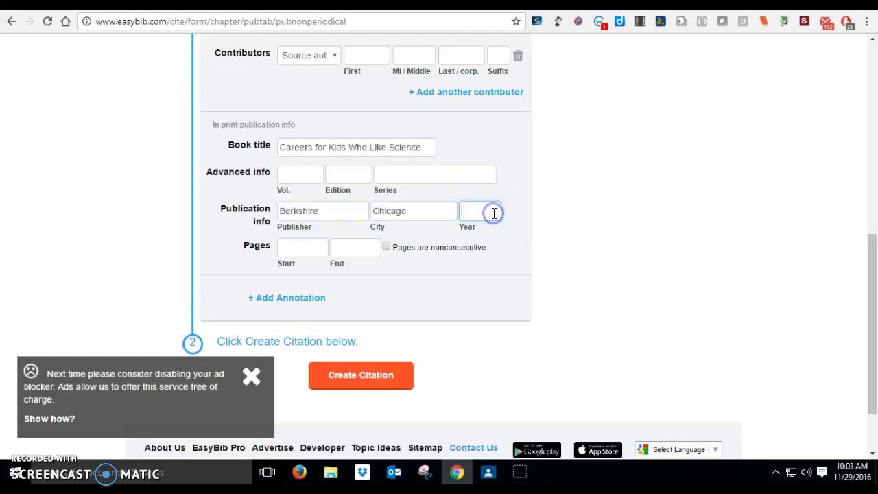
pyautogui.write('2015')
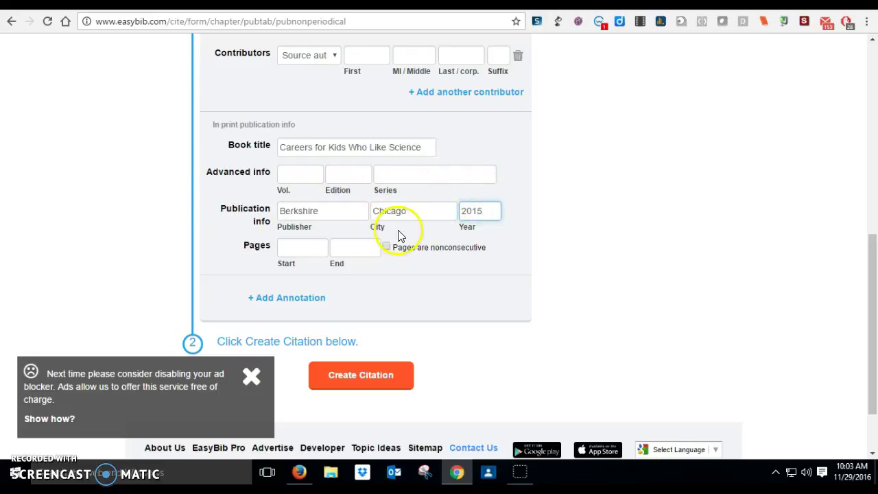
pyautogui.scroll(1, 338, 217)
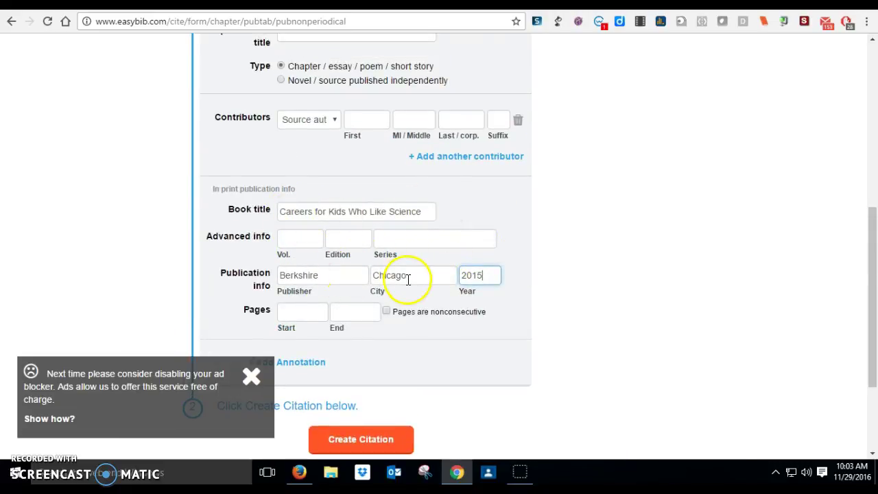
pyautogui.scroll(-2, 653, 276)
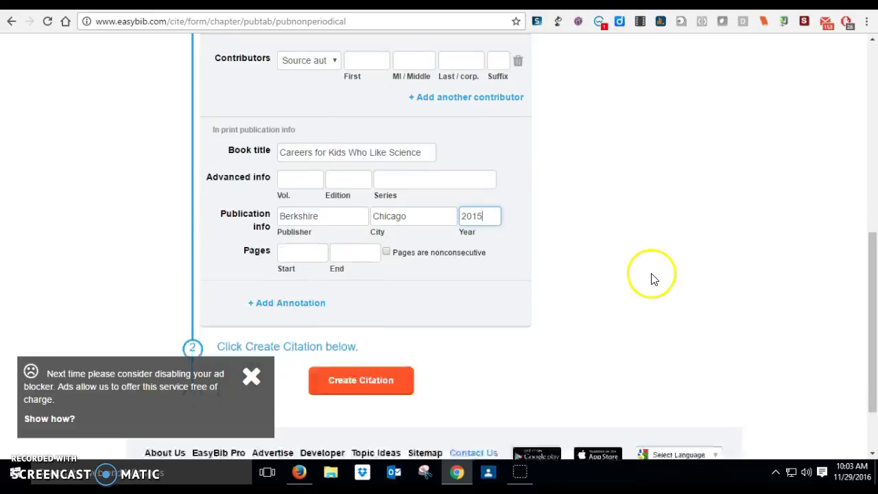
pyautogui.click(390, 300)
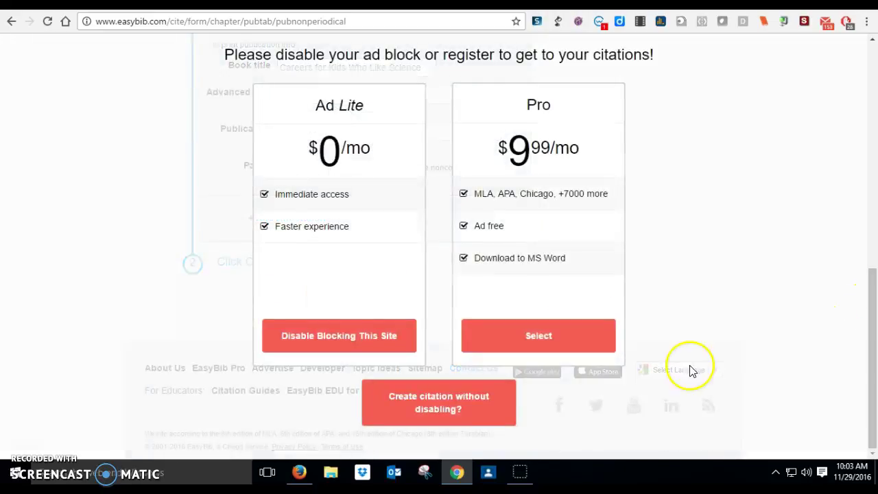
# Step: Create the Careers for Kids citation without disabling the ad blocker and review Your Citations (2)
pyautogui.click(455, 402)
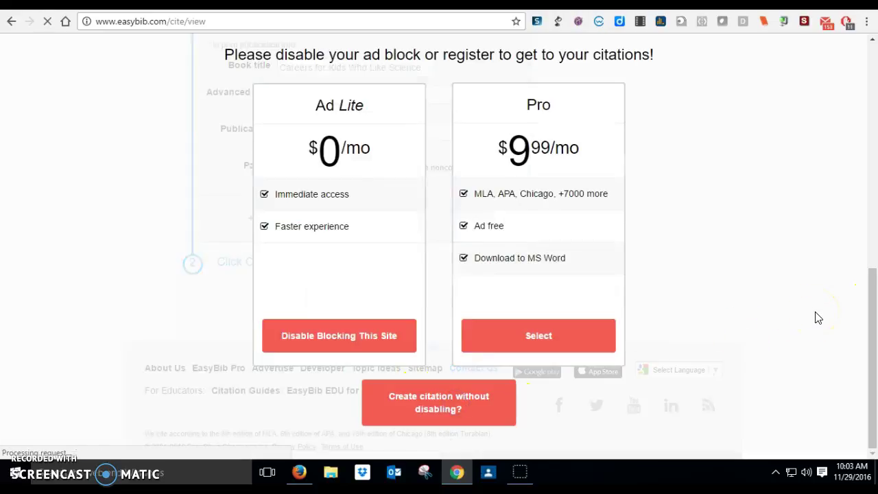
pyautogui.click(711, 265)
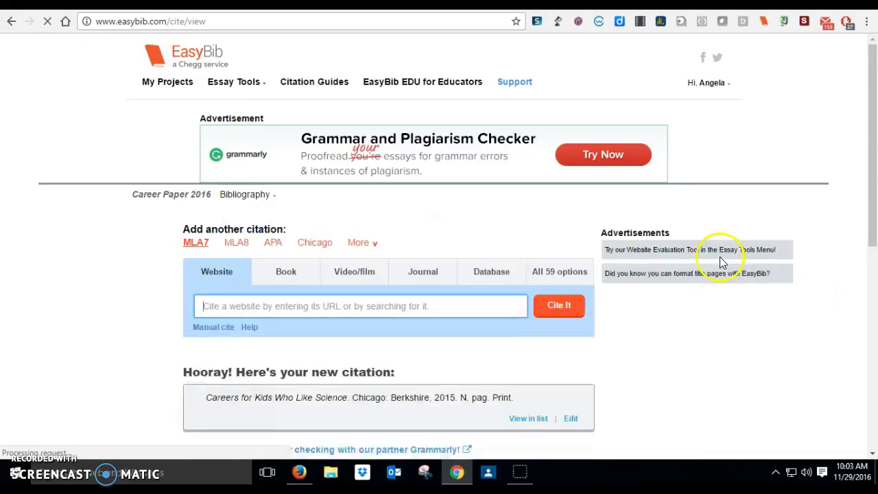
pyautogui.scroll(-3, 719, 255)
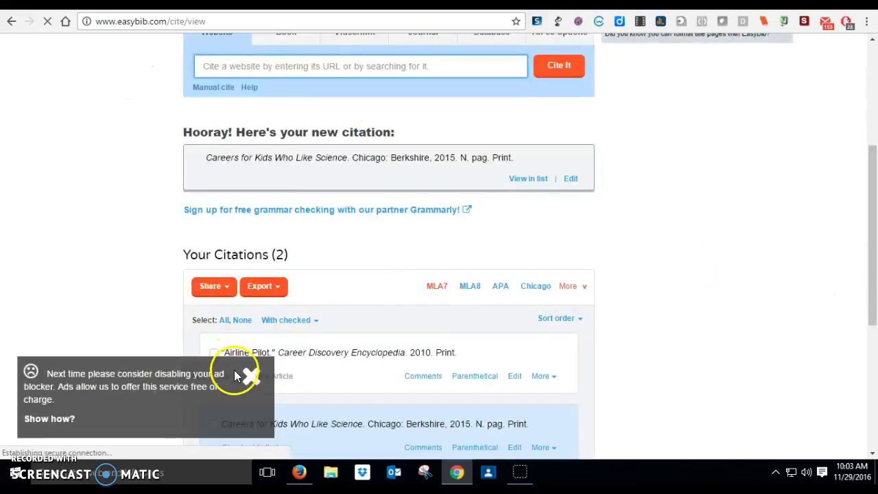
pyautogui.click(724, 333)
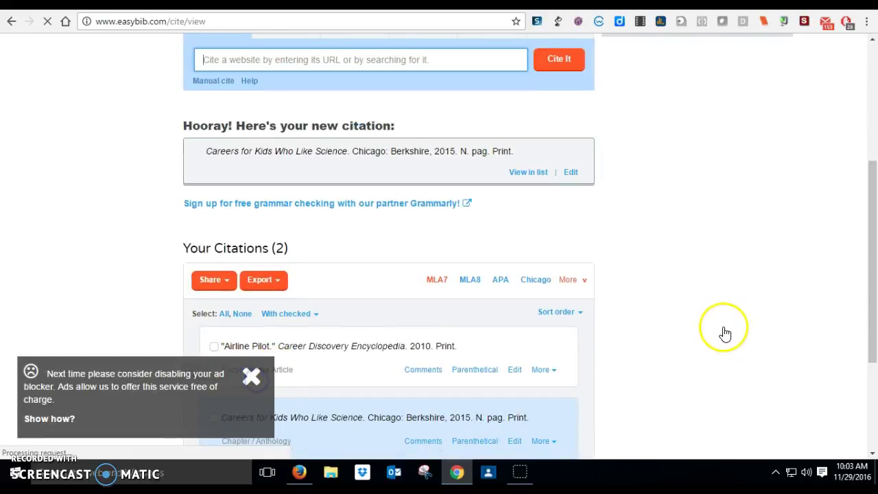
pyautogui.scroll(-1, 730, 330)
pyautogui.scroll(-1, 728, 328)
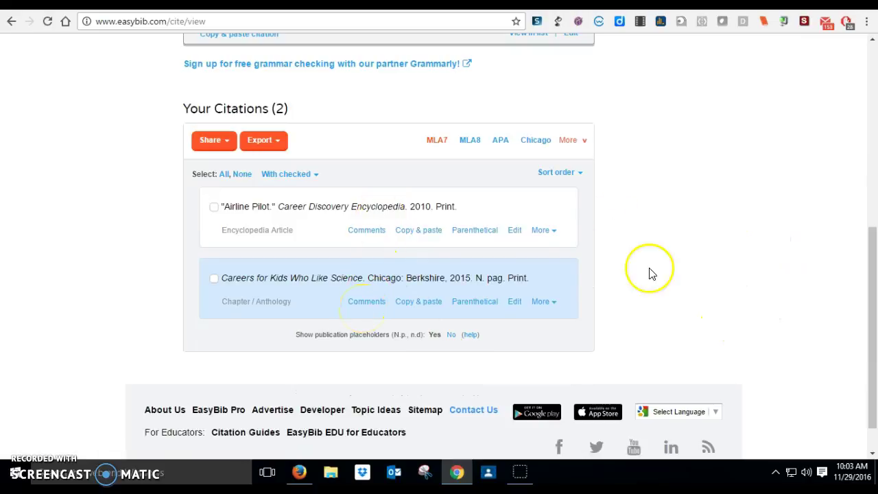
pyautogui.scroll(5, 739, 253)
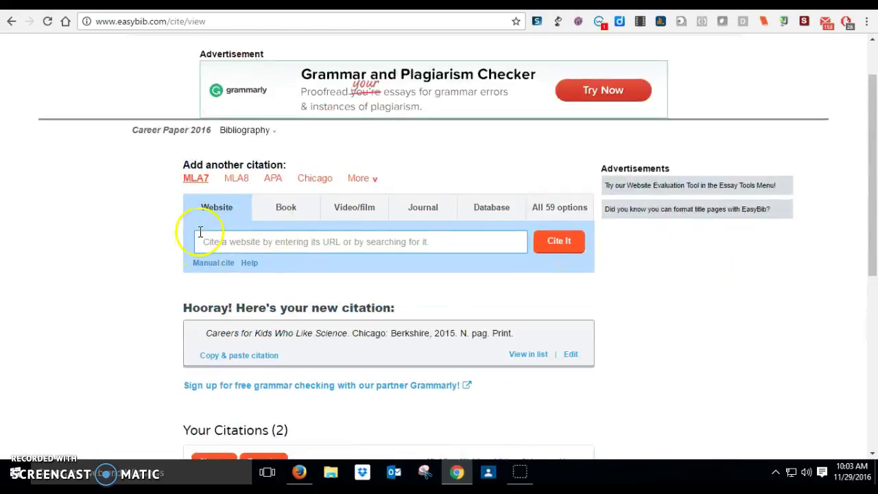
# Step: Open manual website entry with 'content published originally on a website' as source type
pyautogui.click(215, 265)
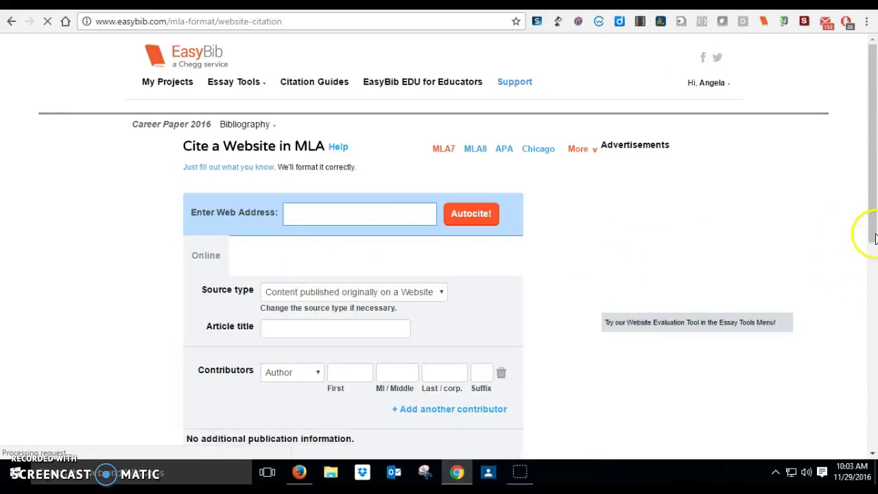
pyautogui.scroll(-2, 575, 268)
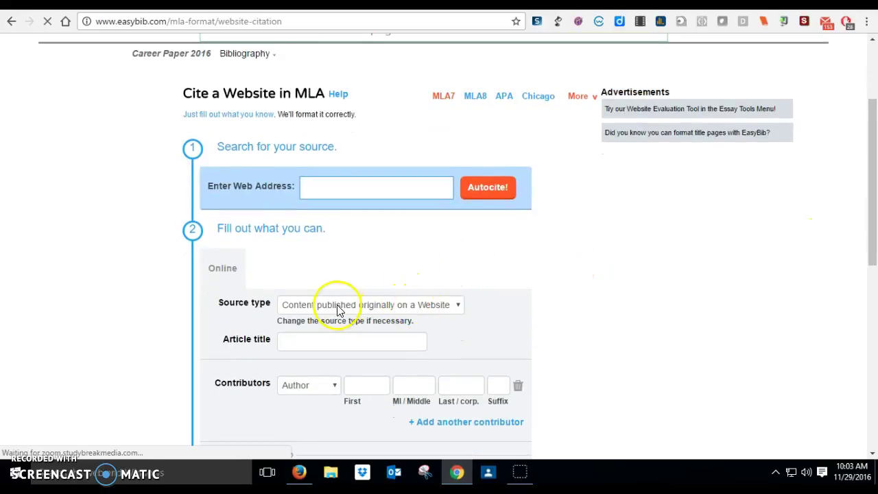
pyautogui.scroll(-2, 346, 307)
pyautogui.click(455, 192)
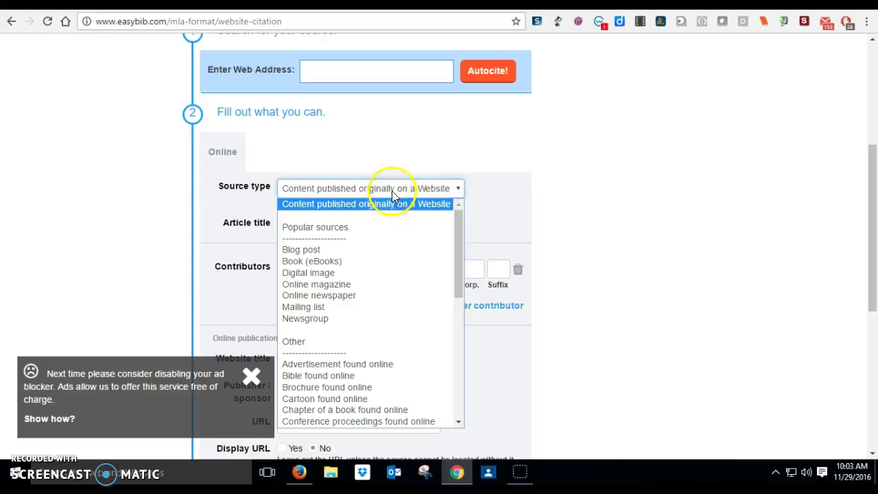
pyautogui.click(382, 203)
# Step: Enter 'Pilots Rule the Skies' as the article title
pyautogui.click(308, 228)
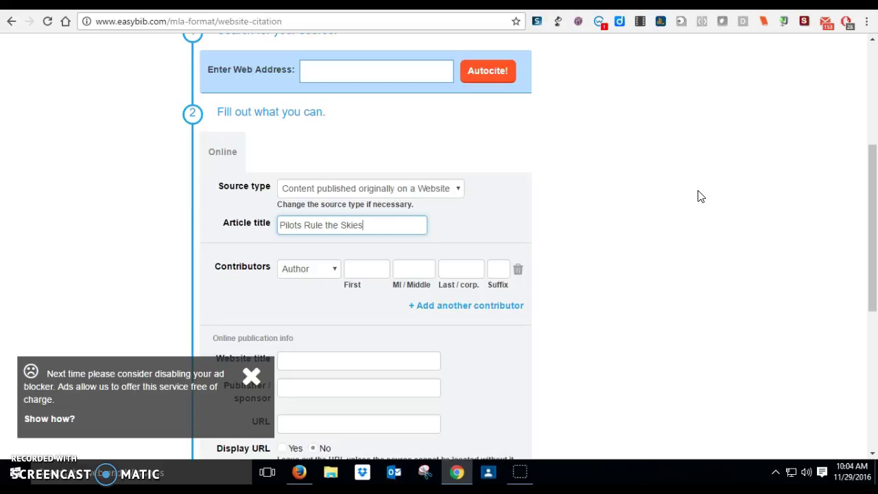
pyautogui.click(714, 176)
pyautogui.click(689, 220)
pyautogui.click(653, 246)
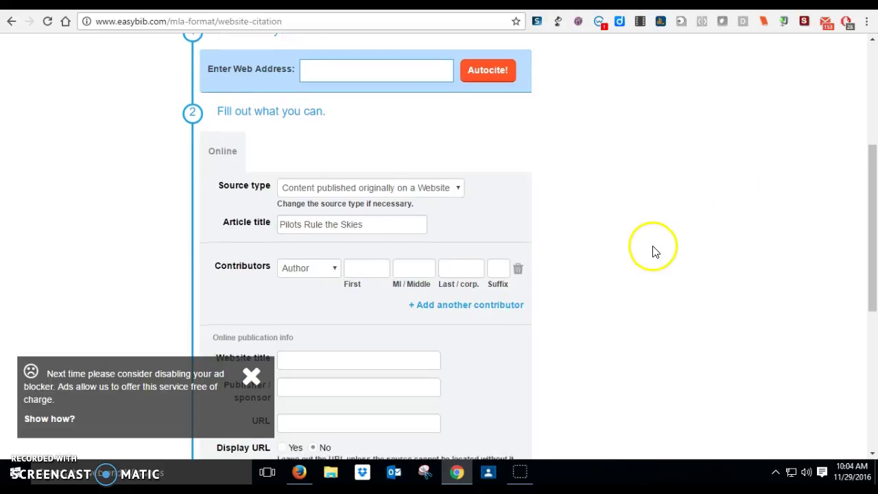
pyautogui.scroll(-2, 653, 250)
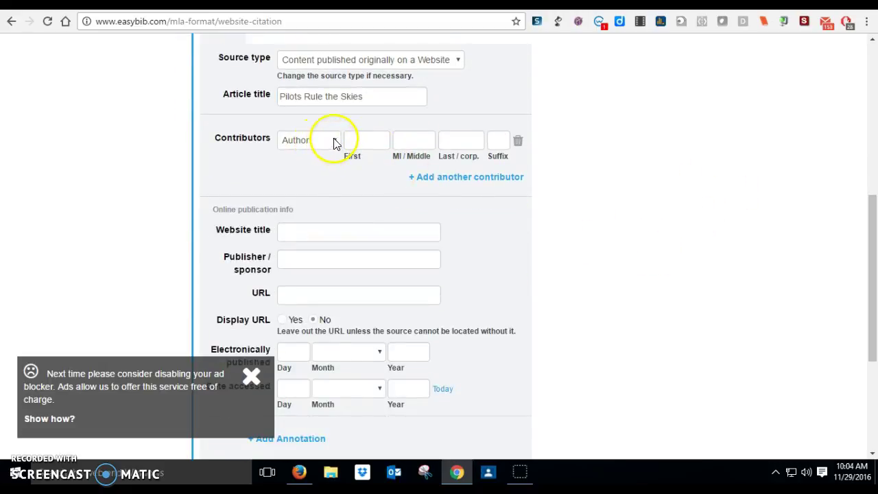
pyautogui.scroll(-1, 686, 175)
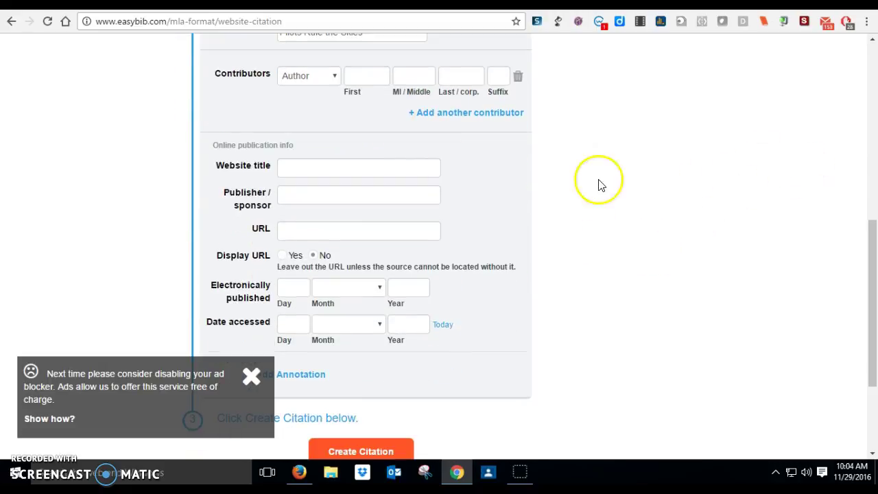
# Step: Enter website title 'Career Cruising' and electronic publication year 2016
pyautogui.click(329, 165)
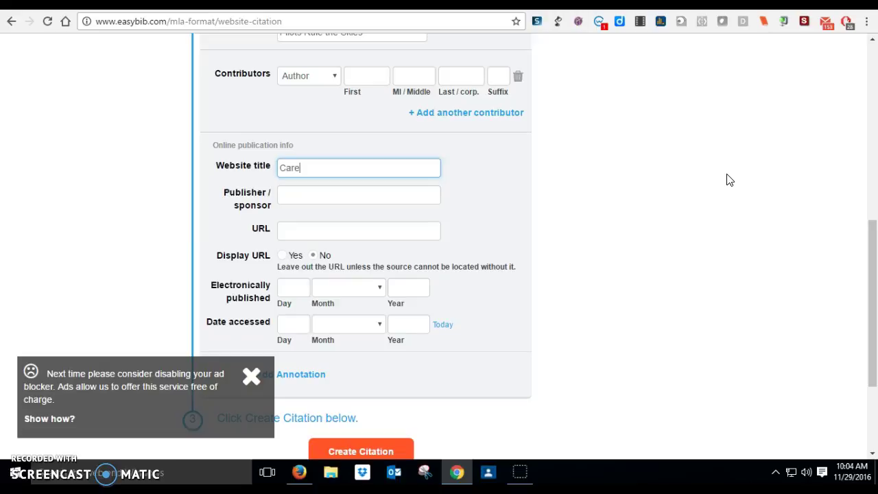
pyautogui.write('Career Cruising')
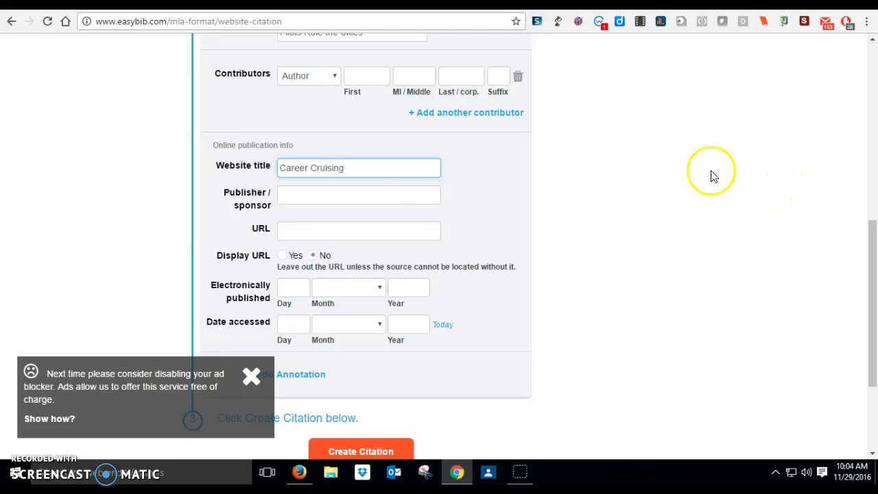
pyautogui.scroll(-1, 610, 199)
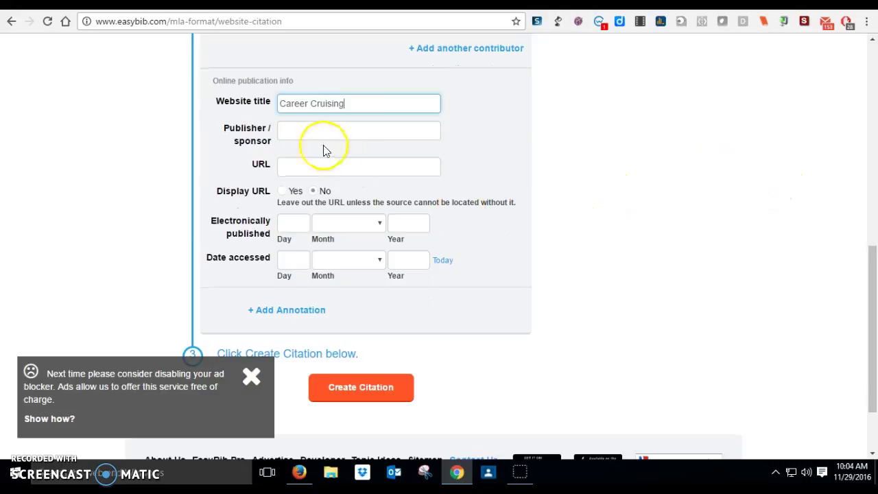
pyautogui.click(287, 168)
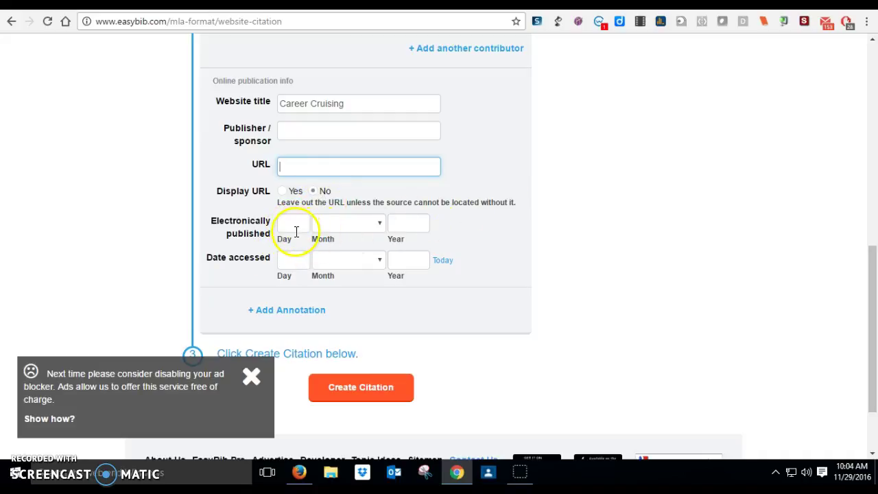
pyautogui.click(402, 224)
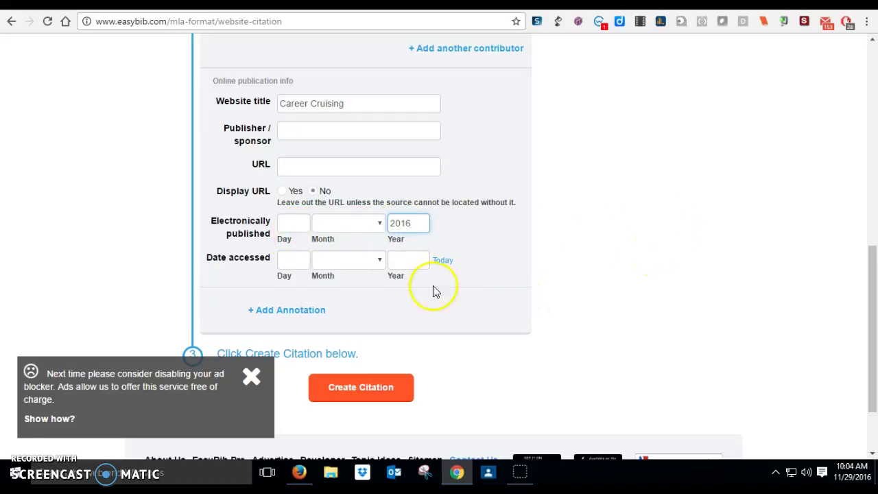
pyautogui.scroll(-1, 451, 228)
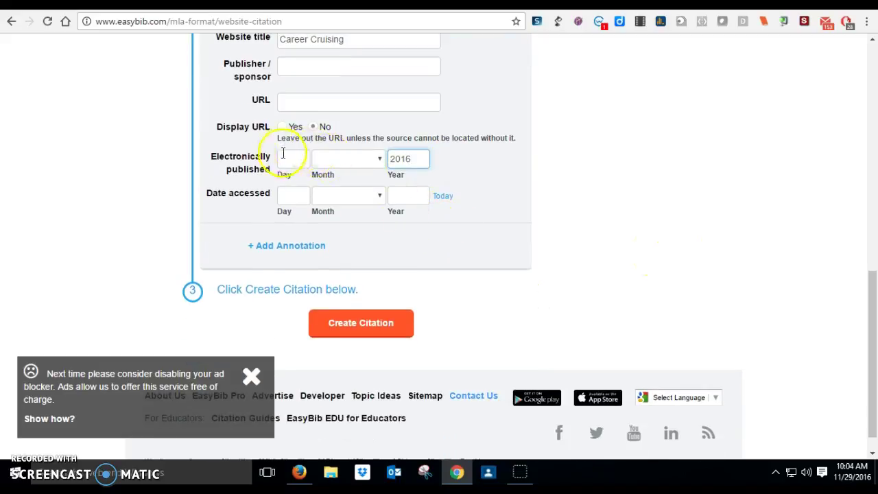
# Step: Set the date accessed to 11 November 2016 and submit the website form
pyautogui.click(297, 196)
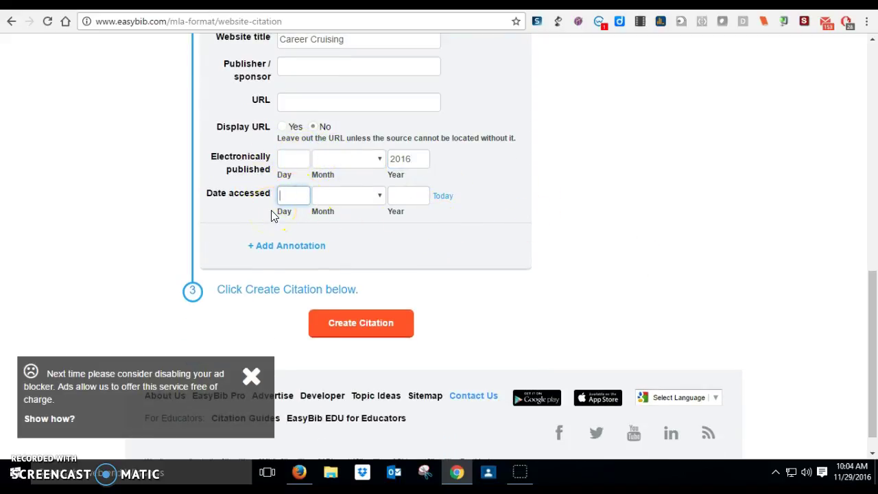
pyautogui.write('11')
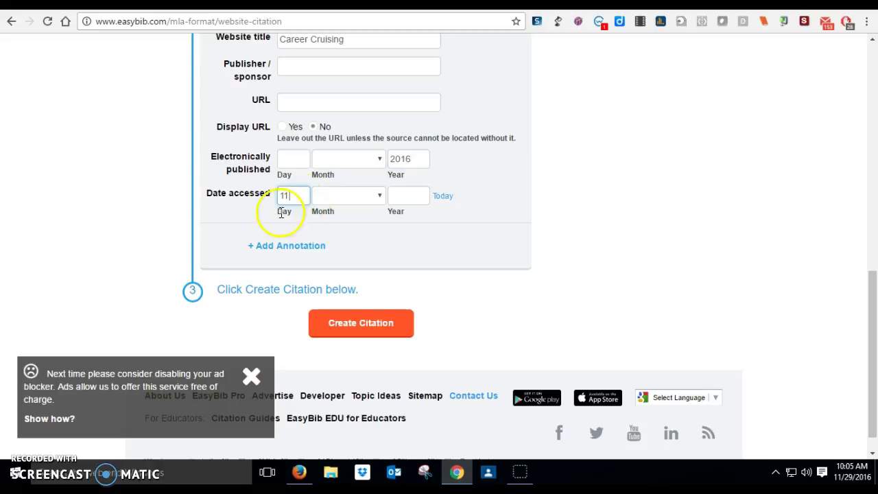
pyautogui.click(380, 196)
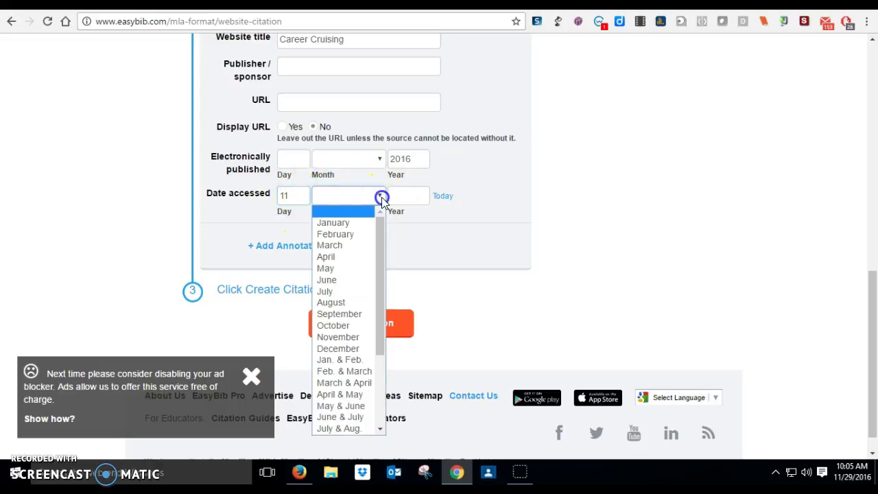
pyautogui.click(359, 338)
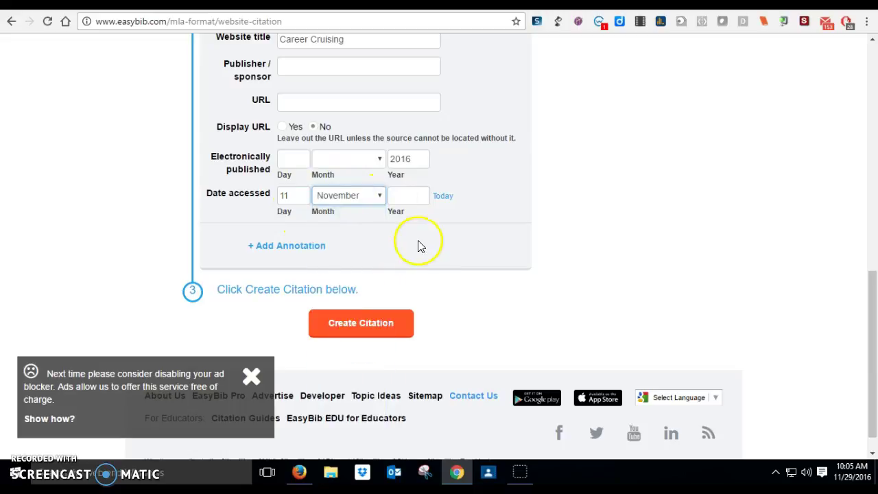
pyautogui.click(417, 199)
pyautogui.write('2016')
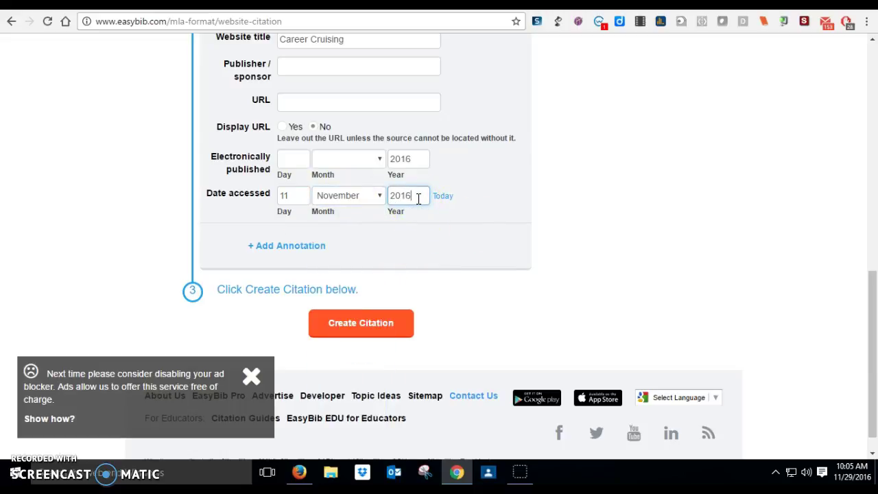
pyautogui.scroll(-1, 603, 231)
pyautogui.click(358, 297)
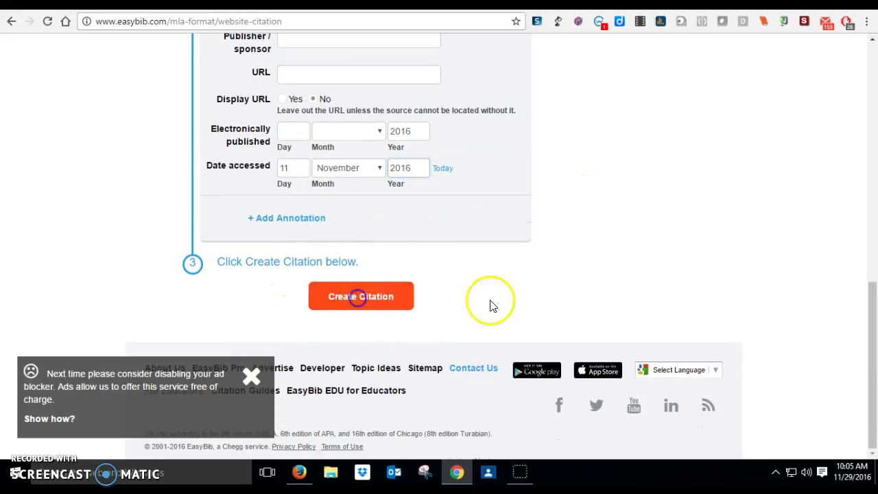
# Step: Create the Pilots Rule the Skies citation without disabling the ad blocker
pyautogui.click(446, 414)
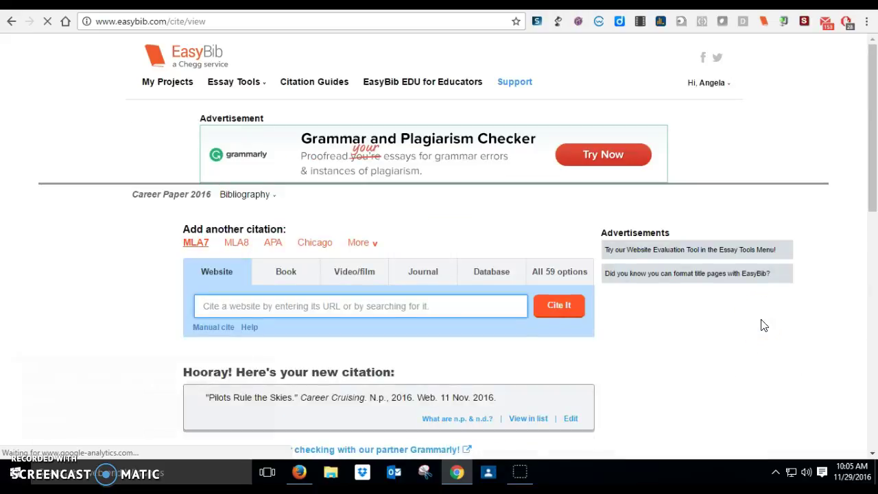
pyautogui.scroll(-1, 760, 326)
pyautogui.scroll(-1, 219, 435)
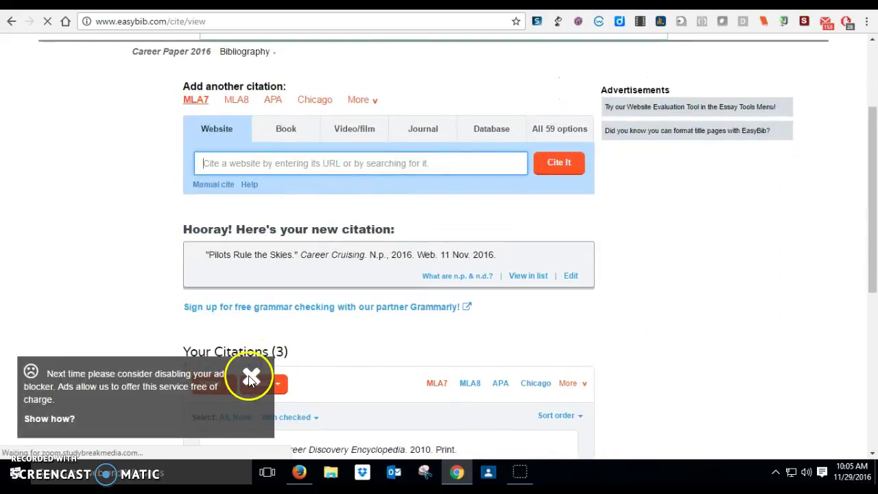
pyautogui.scroll(-2, 251, 377)
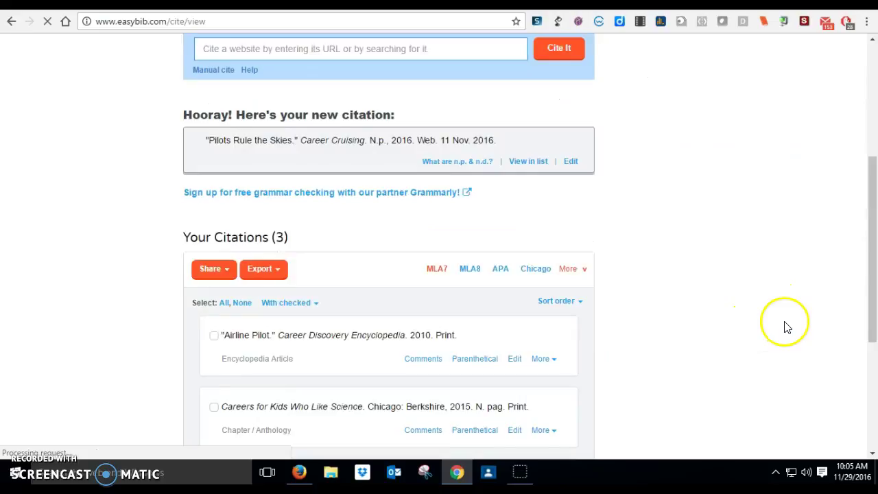
pyautogui.scroll(-2, 787, 327)
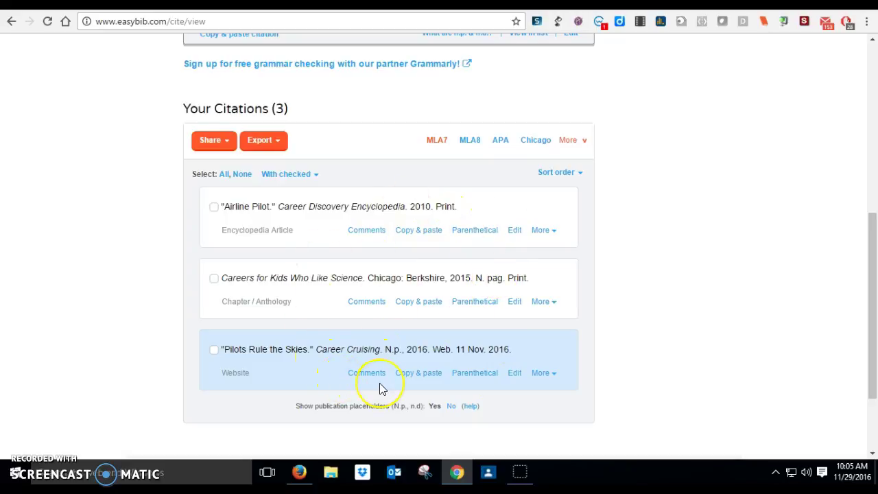
# Step: Export the bibliography to Google Docs, allowing EasyBib access to Google Drive
pyautogui.click(271, 143)
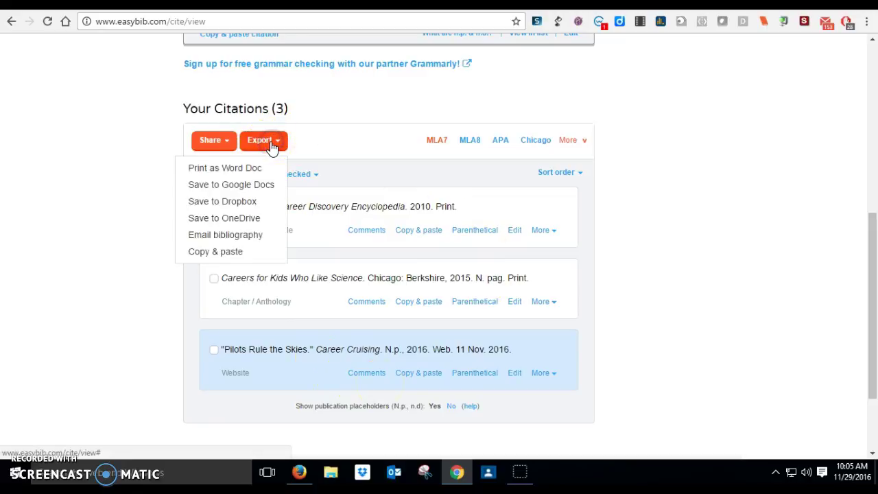
pyautogui.click(237, 184)
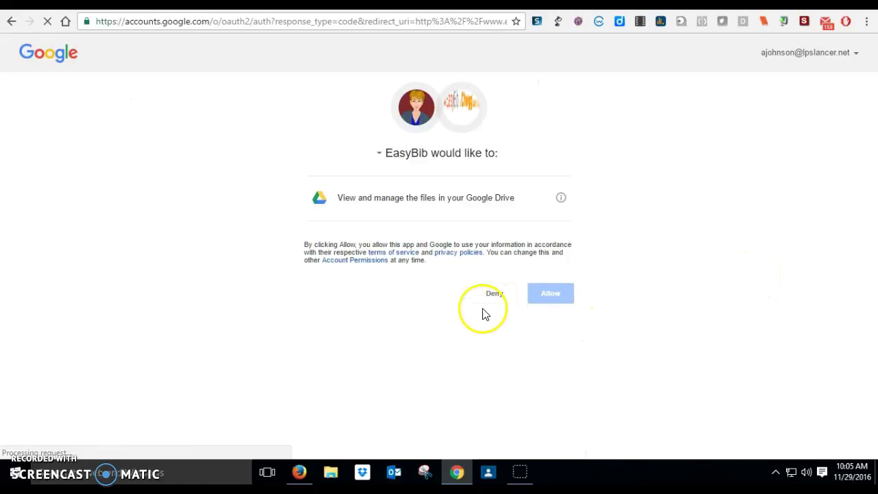
pyautogui.click(552, 293)
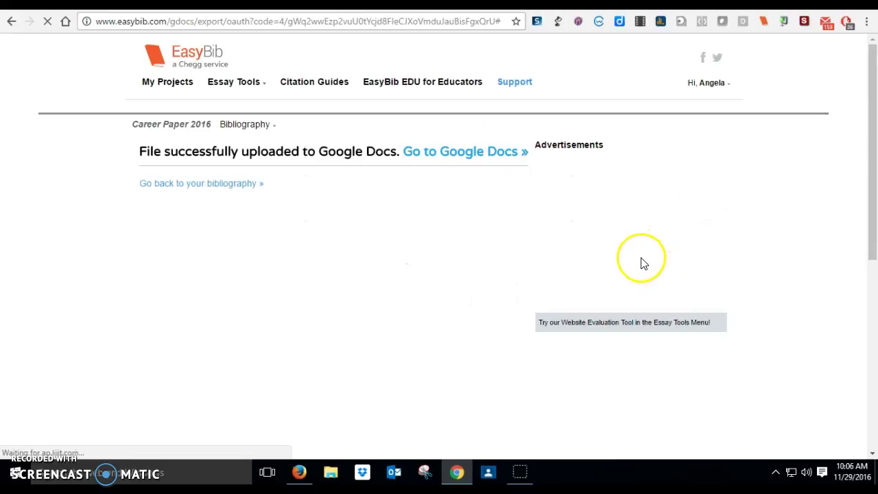
# Step: Open the uploaded EasyBib Bibliography document in Google Docs
pyautogui.scroll(-1, 744, 280)
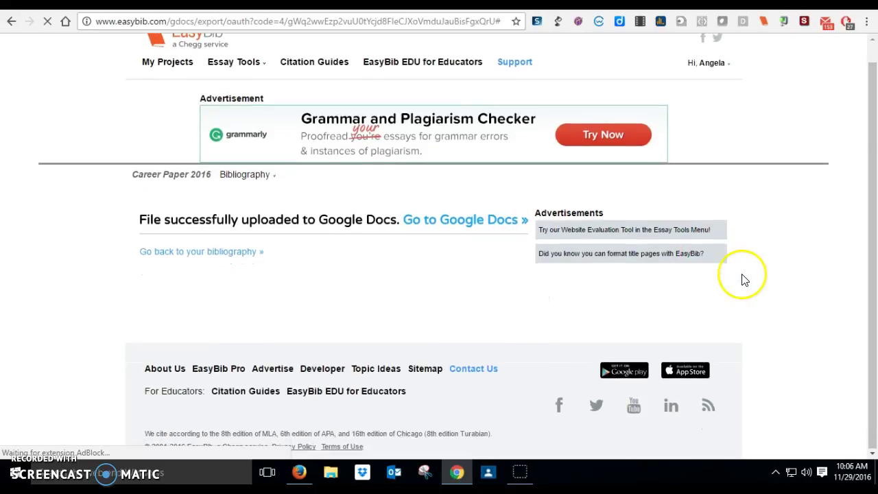
pyautogui.click(466, 230)
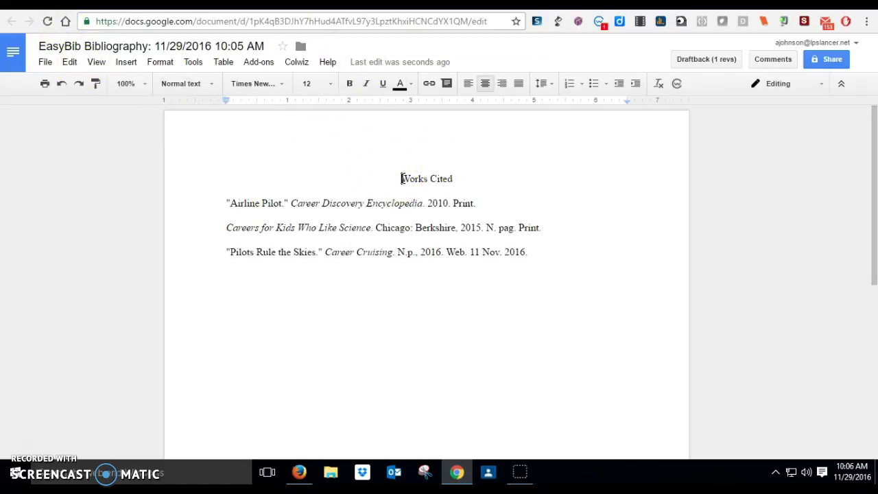
# Step: Select the Works Cited heading and its three citations, then return to the Google Drive tab
pyautogui.moveTo(401, 178); pyautogui.dragTo(556, 257)
pyautogui.hotkey('ctrl', 'c')
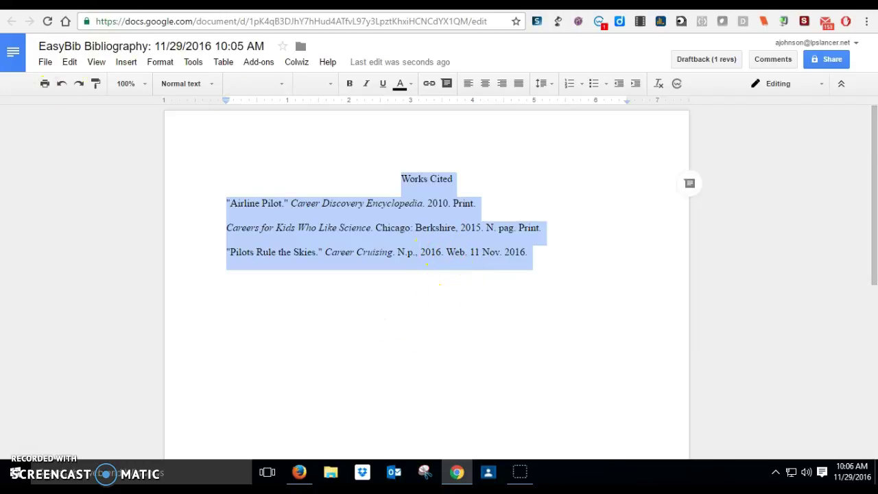
pyautogui.hotkey('ctrl', 'Tab')
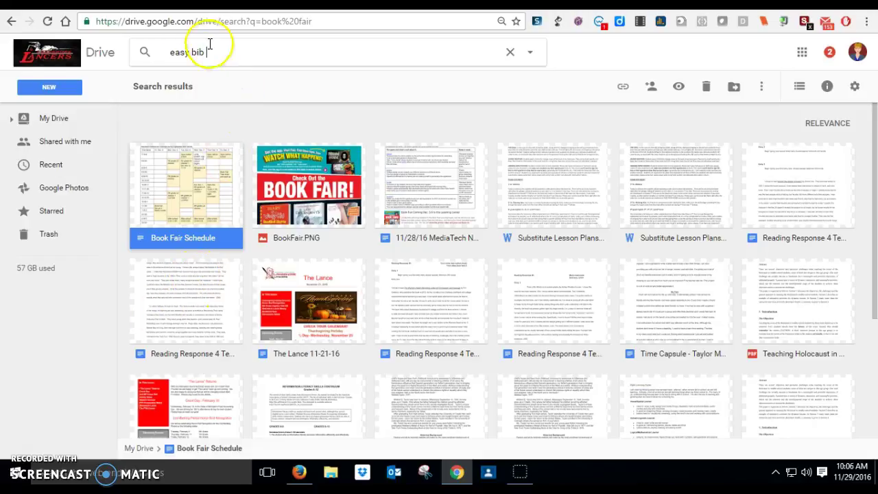
# Step: Replace 'easy bib' in the Drive search box with 'ub'
pyautogui.moveTo(207, 52); pyautogui.dragTo(98, 48)
pyautogui.write('u')
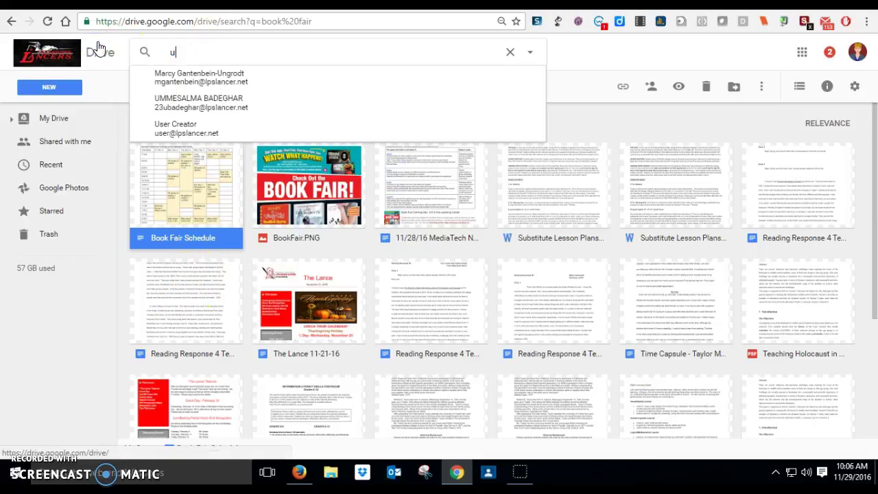
pyautogui.write('b')
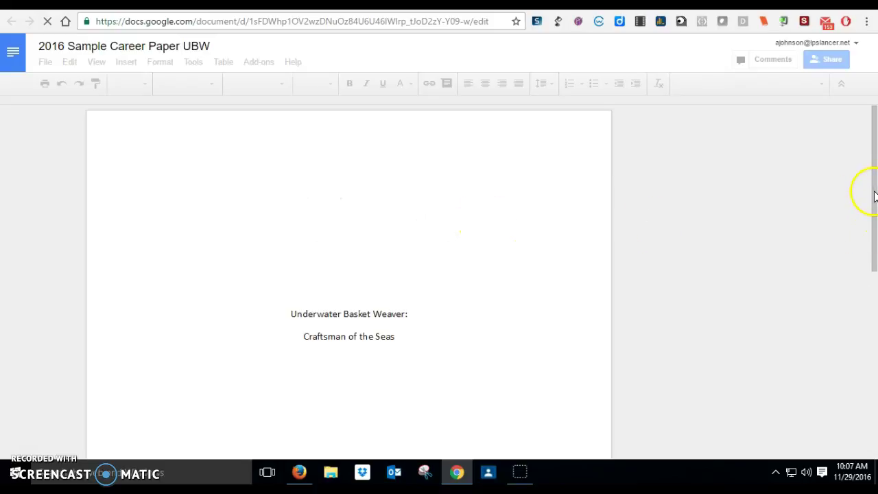
# Step: Scroll through the 2016 Sample Career Paper UBW to the blank space after its last Works Cited entry
pyautogui.scroll(-10, 437, 319)
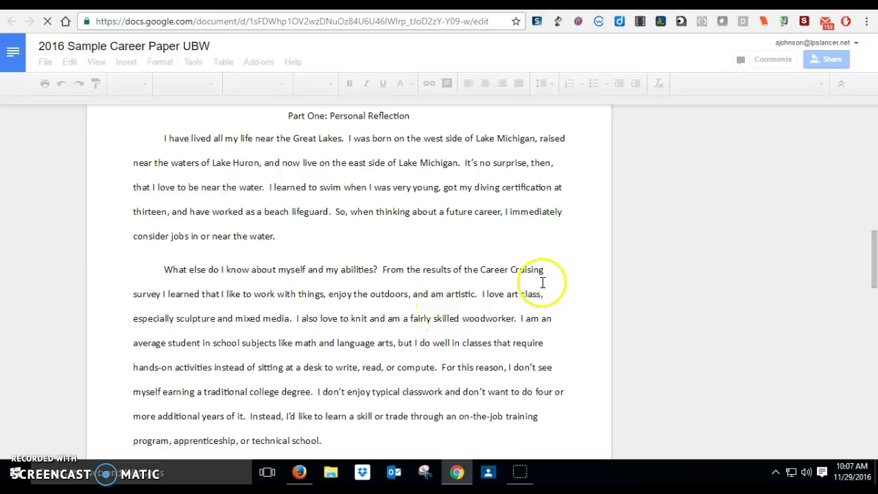
pyautogui.scroll(-15, 479, 304)
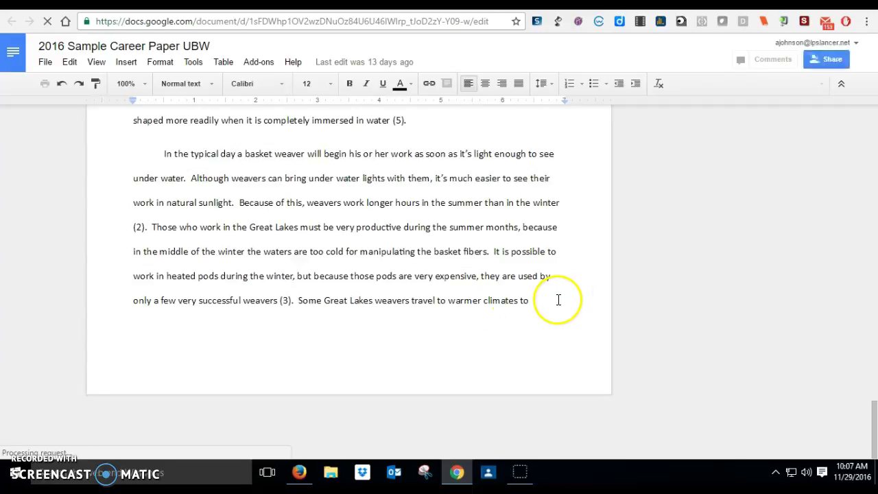
pyautogui.scroll(-4, 557, 299)
pyautogui.scroll(-5, 556, 296)
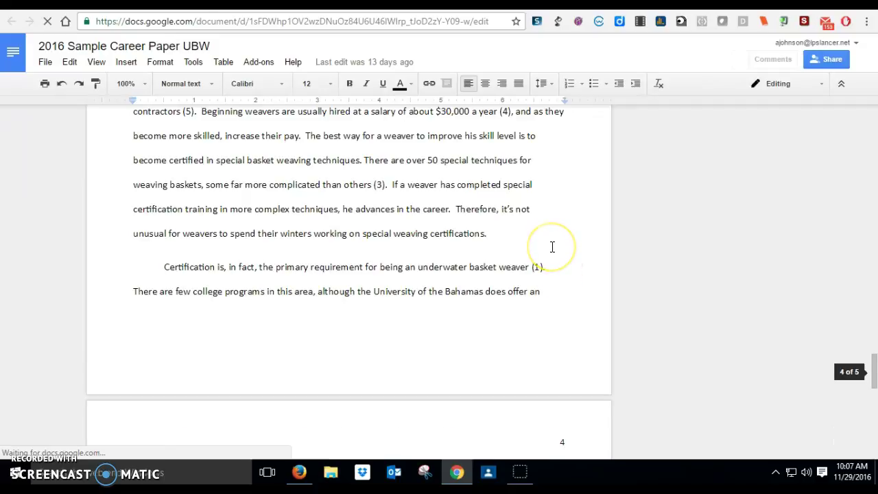
pyautogui.scroll(-10, 552, 247)
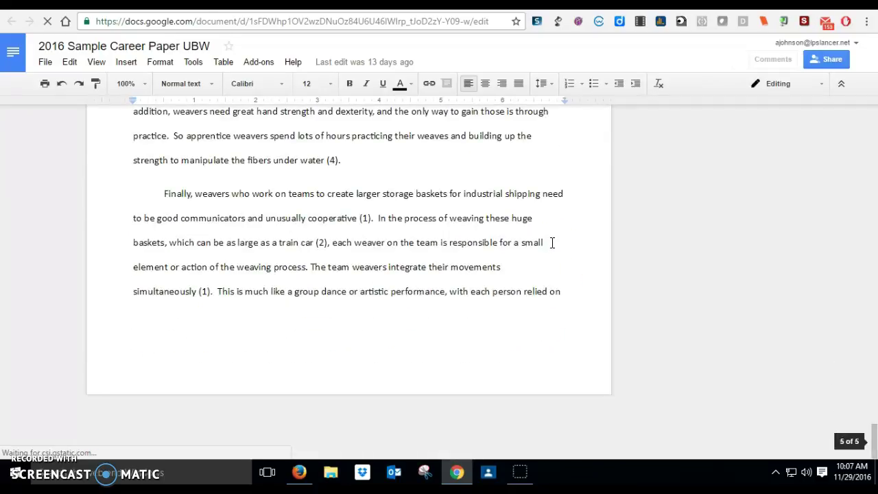
pyautogui.scroll(-1, 552, 242)
pyautogui.scroll(-20, 552, 242)
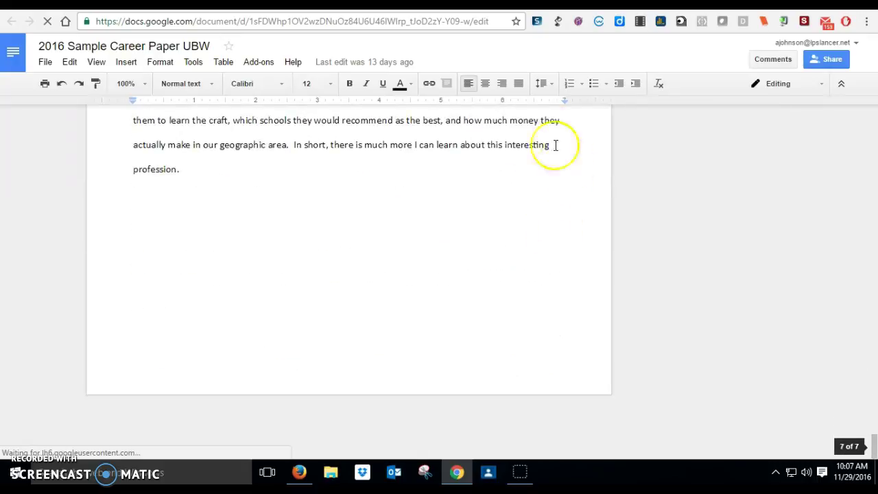
pyautogui.scroll(-8, 517, 184)
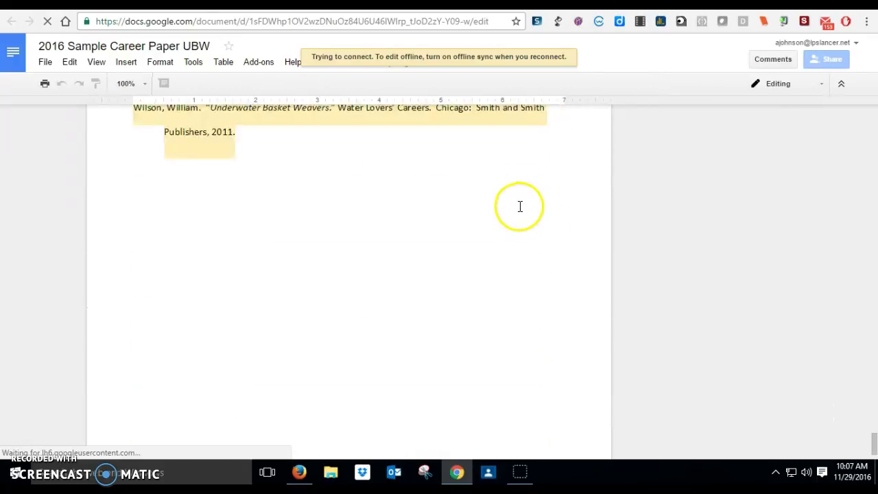
pyautogui.scroll(8, 521, 206)
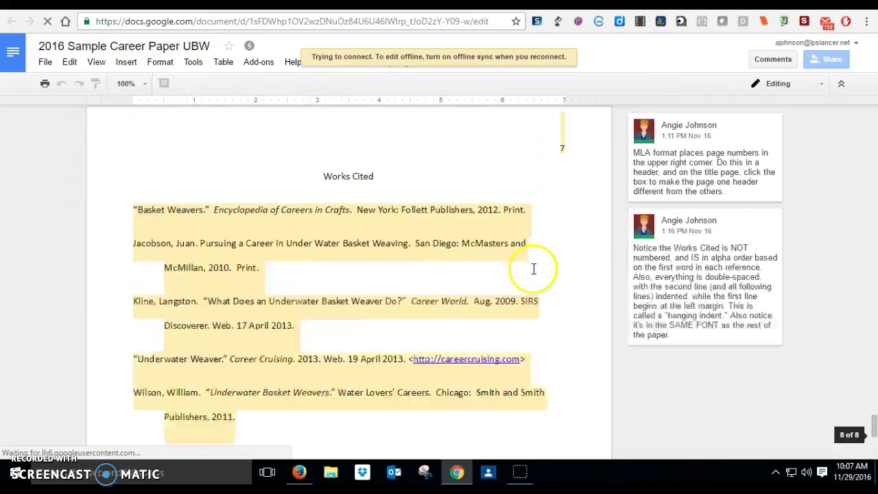
pyautogui.scroll(1, 354, 219)
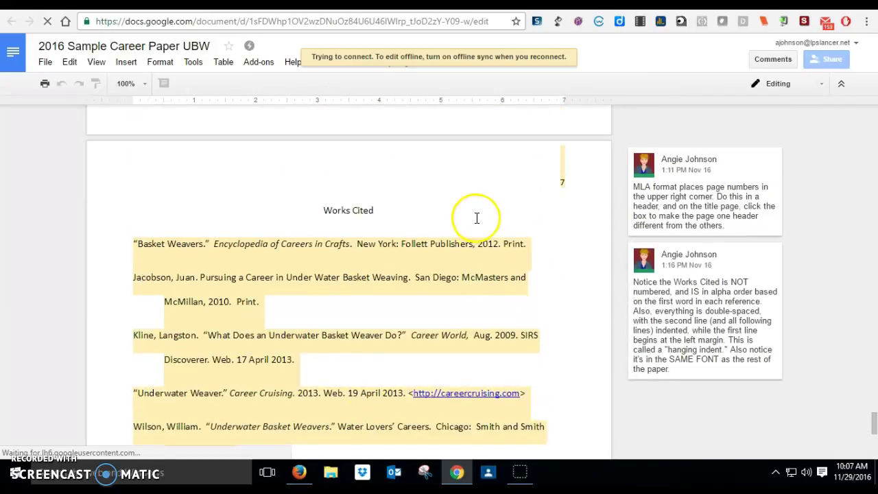
pyautogui.scroll(-5, 512, 294)
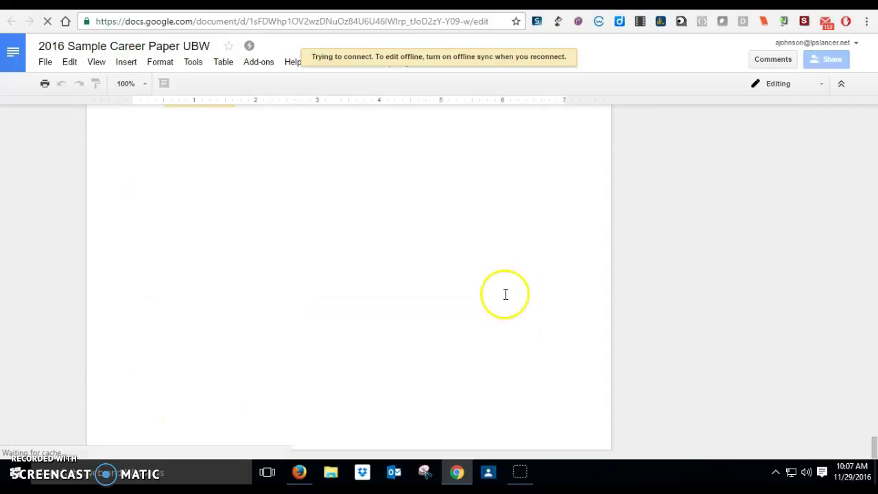
# Step: Start a new page after the paper's end and paste the Works Cited list there
pyautogui.click(466, 305)
pyautogui.click(483, 297)
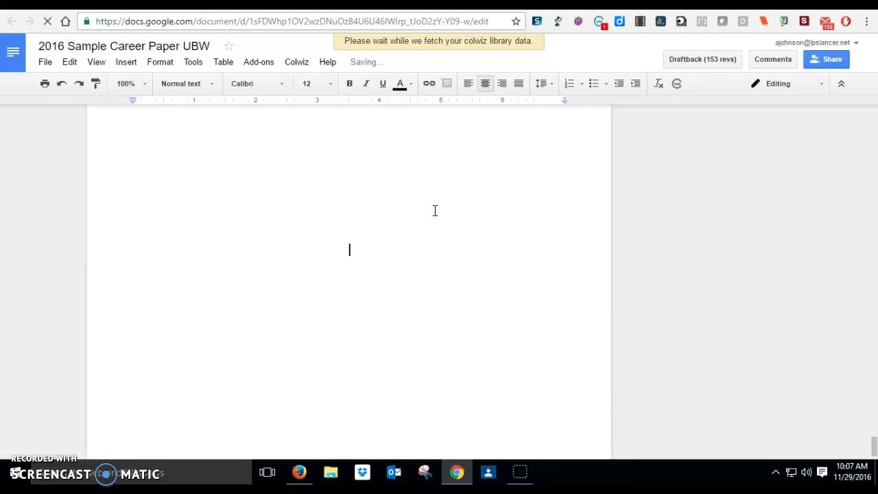
pyautogui.moveTo(456, 222); pyautogui.dragTo(463, 277)
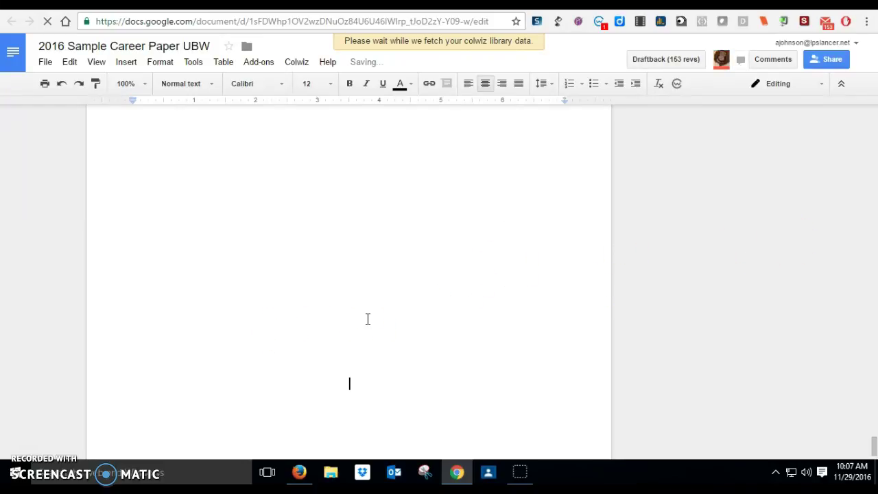
pyautogui.press('Return')
pyautogui.moveTo(368, 322)
pyautogui.mouseDown()
pyautogui.moveTo(357, 231)
pyautogui.moveTo(419, 254)
pyautogui.moveTo(392, 259)
pyautogui.moveTo(347, 243)
pyautogui.mouseUp()
pyautogui.click(369, 267)
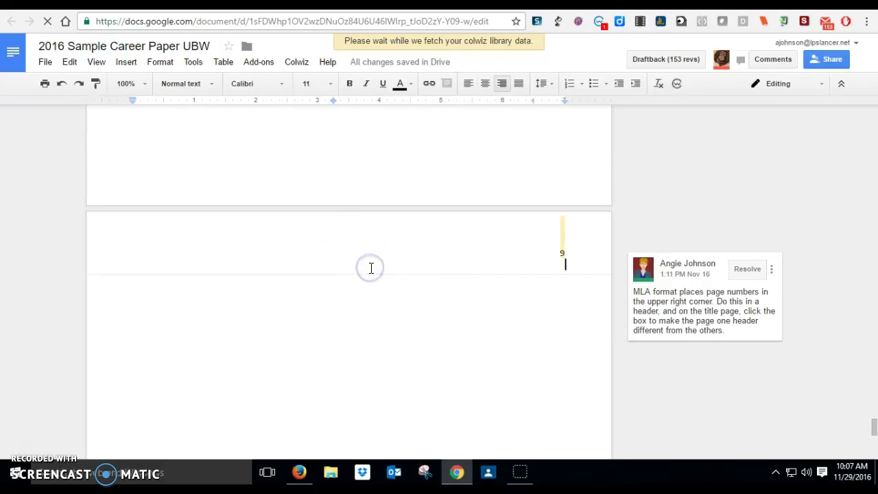
pyautogui.click(355, 298)
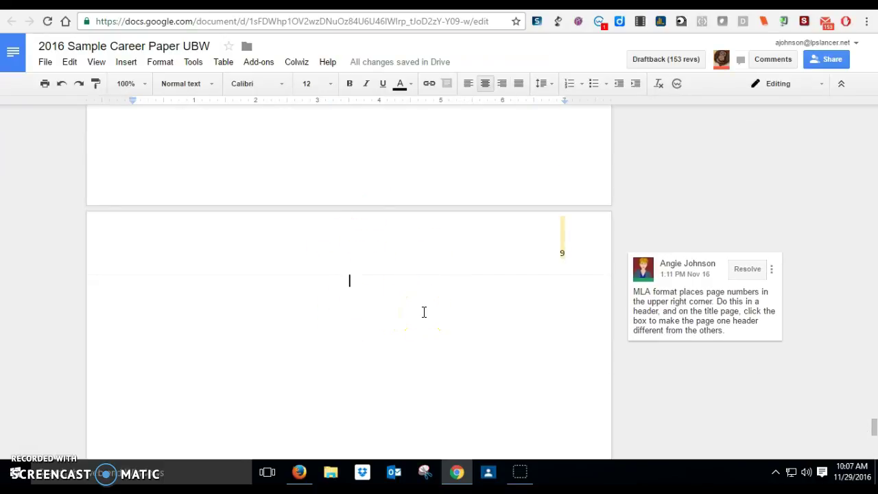
pyautogui.hotkey('ctrl', 'v')
# Step: Set the Works Cited heading and three citations in Calibri
pyautogui.click(415, 294)
pyautogui.click(236, 310)
pyautogui.click(419, 320)
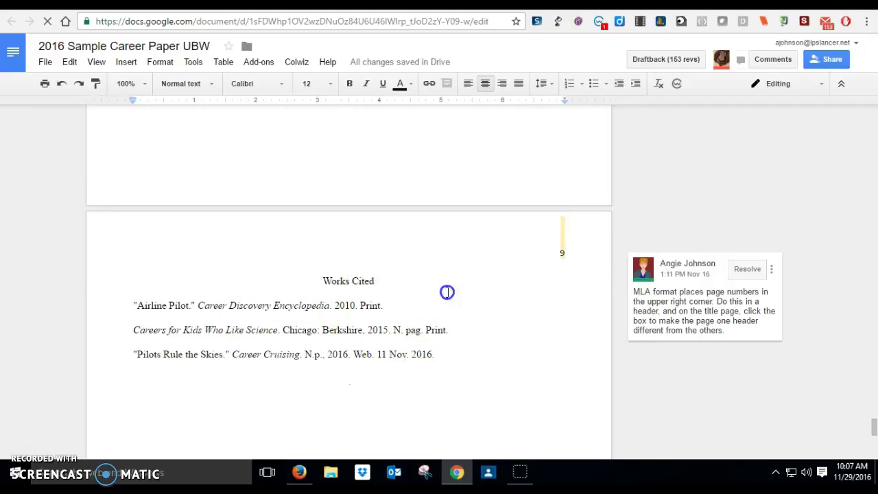
pyautogui.moveTo(446, 292); pyautogui.dragTo(494, 368)
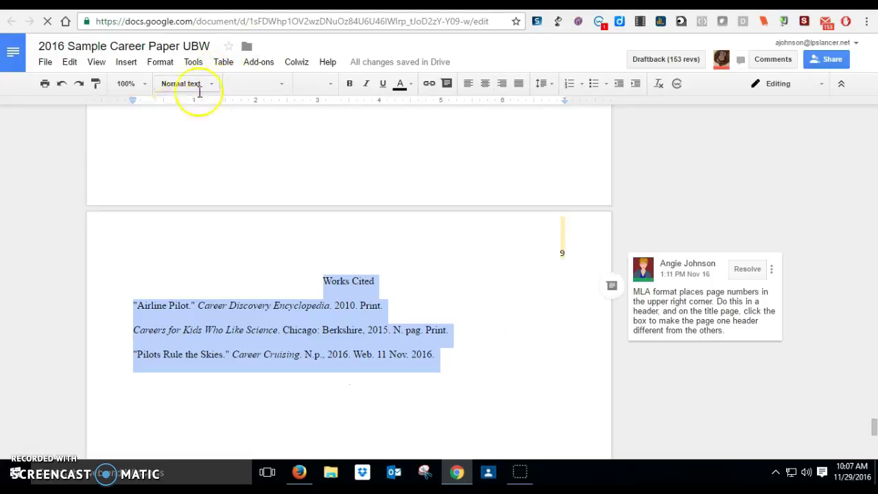
pyautogui.click(283, 85)
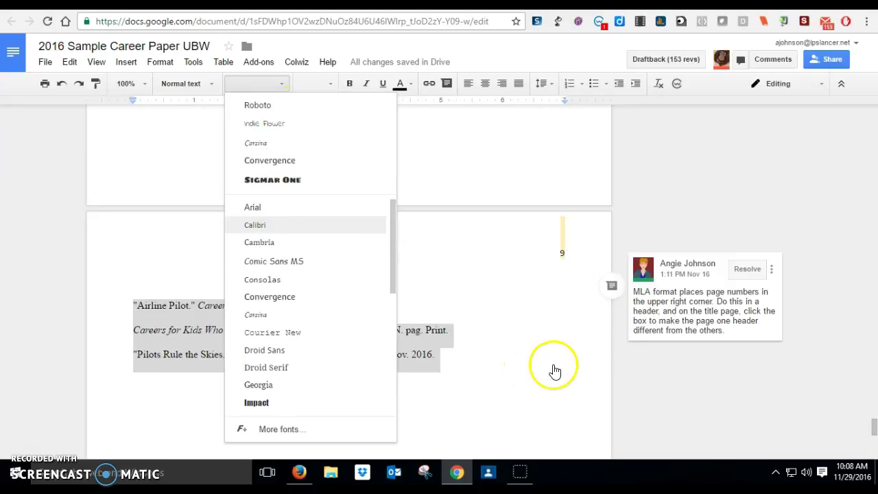
pyautogui.click(319, 226)
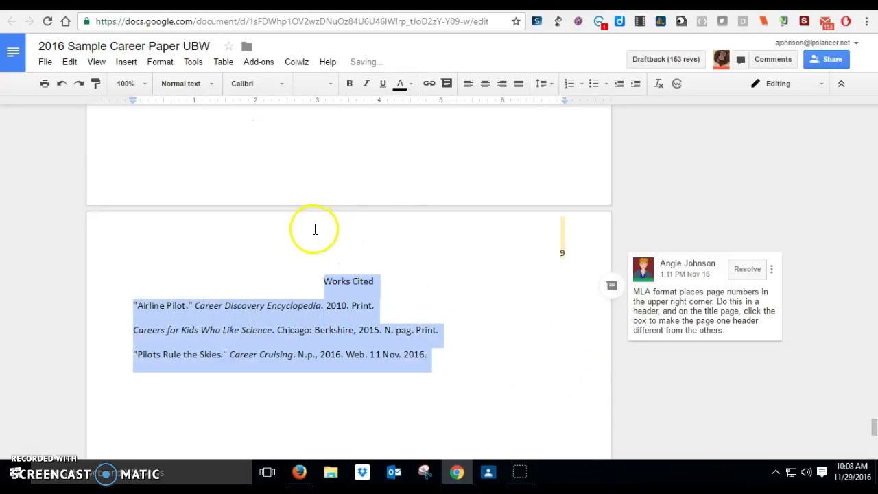
pyautogui.click(495, 374)
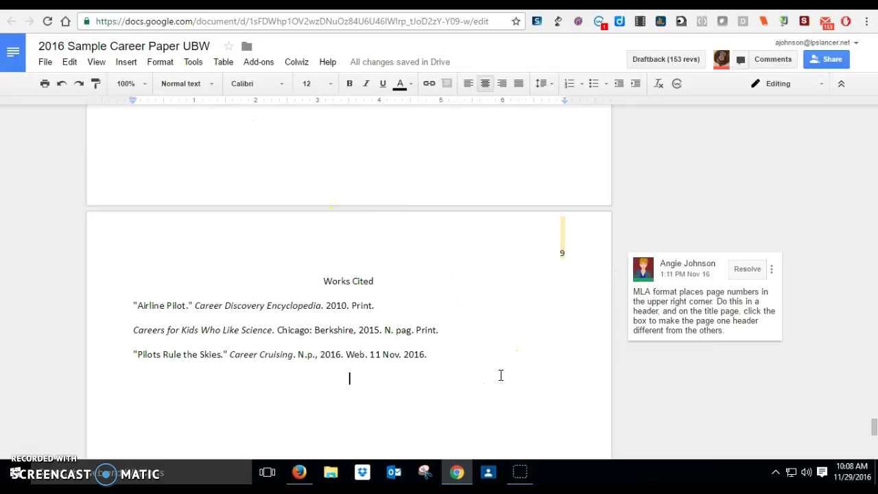
# Step: Delete the blank lines above the Works Cited heading so the list moves up onto page 8
pyautogui.scroll(10, 501, 375)
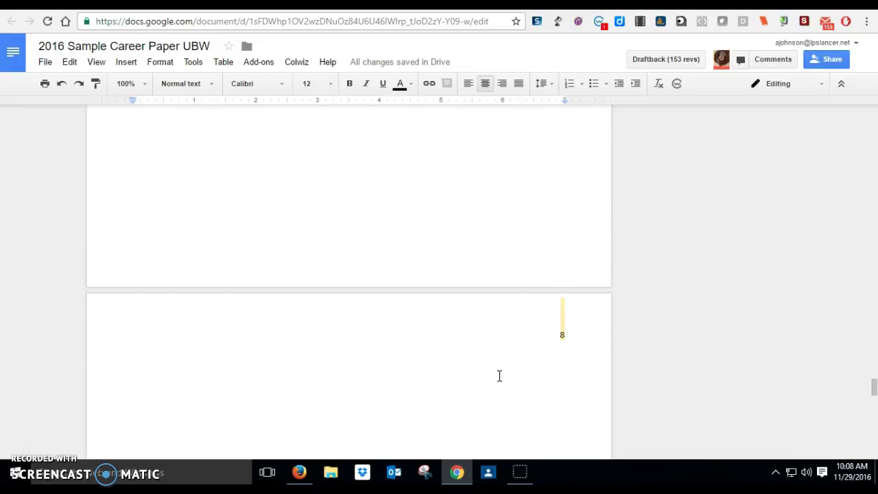
pyautogui.scroll(-10, 499, 375)
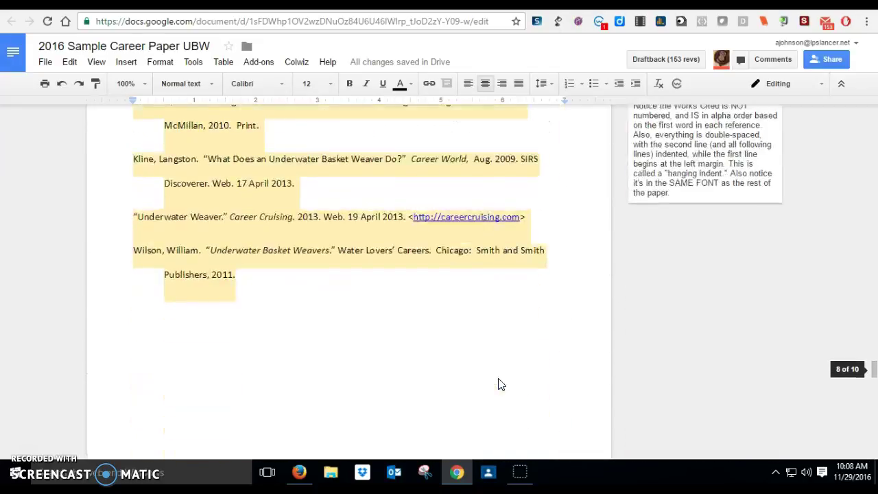
pyautogui.scroll(-10, 500, 381)
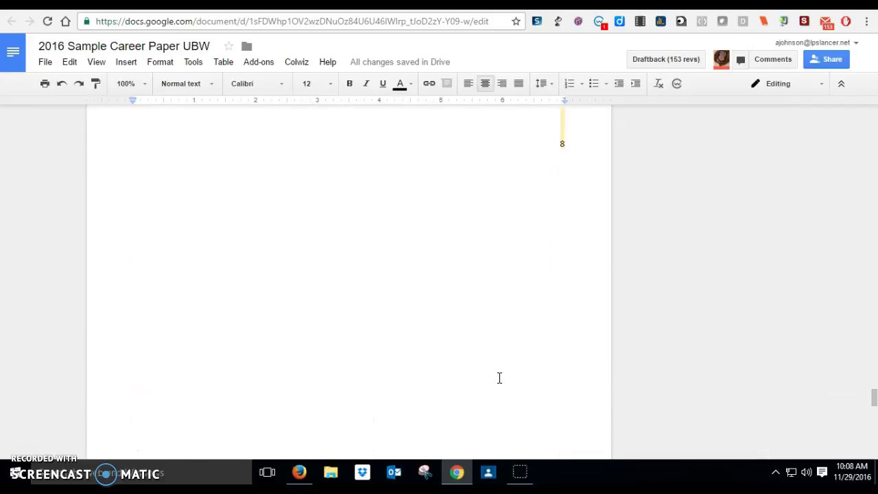
pyautogui.scroll(10, 500, 377)
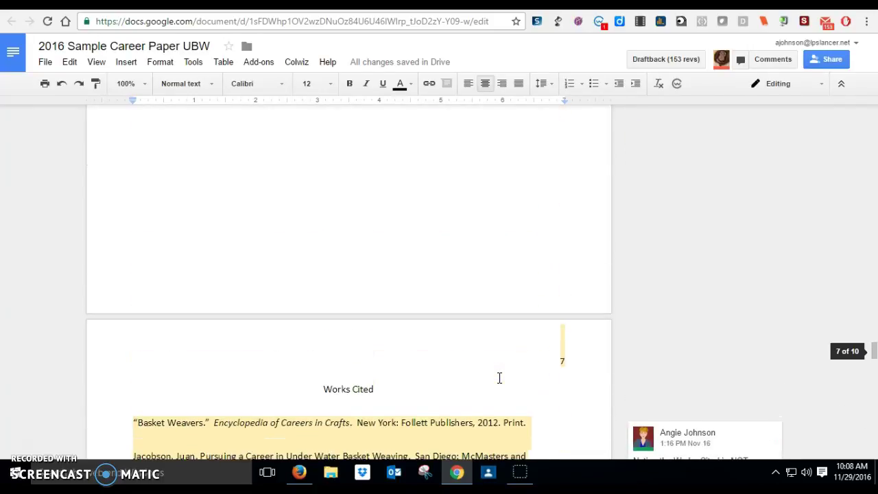
pyautogui.scroll(-10, 499, 377)
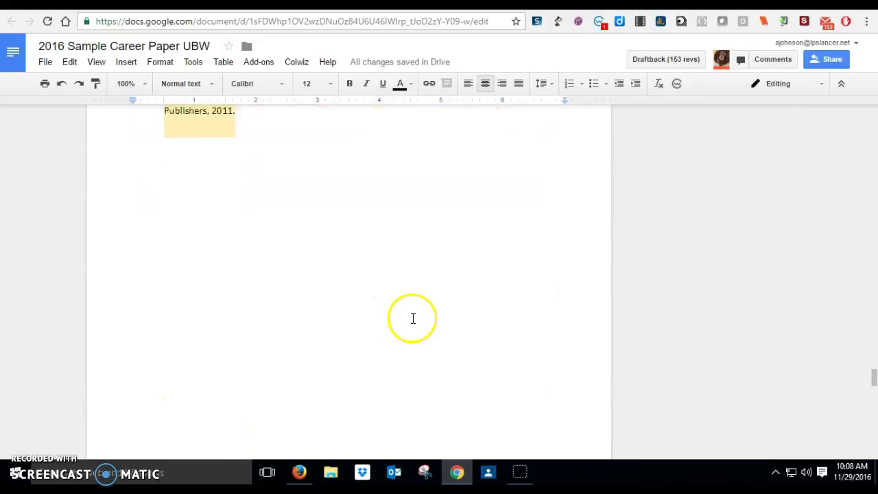
pyautogui.scroll(-3, 412, 317)
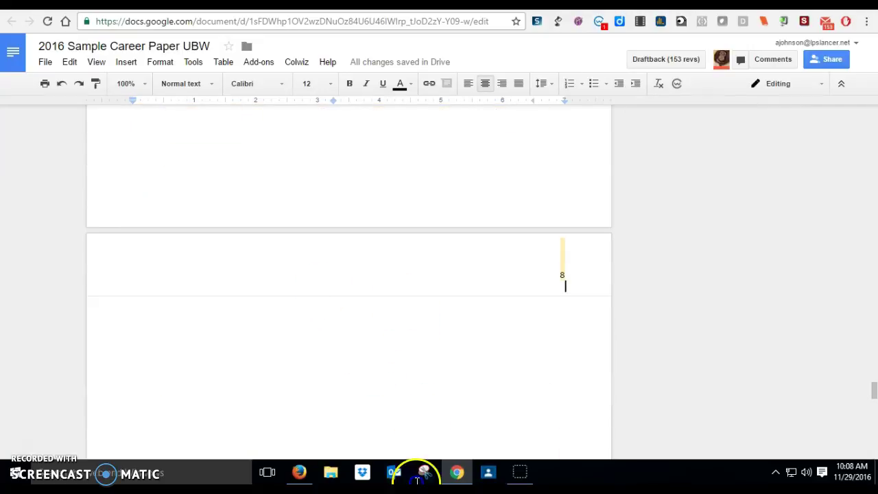
pyautogui.scroll(-2, 482, 361)
pyautogui.moveTo(453, 301); pyautogui.dragTo(423, 290)
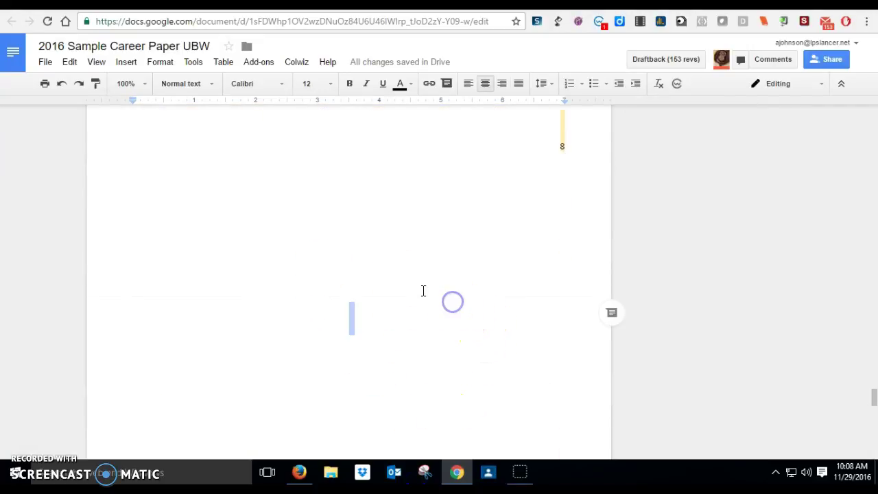
pyautogui.hotkey('ctrl', 'shift', 'l')
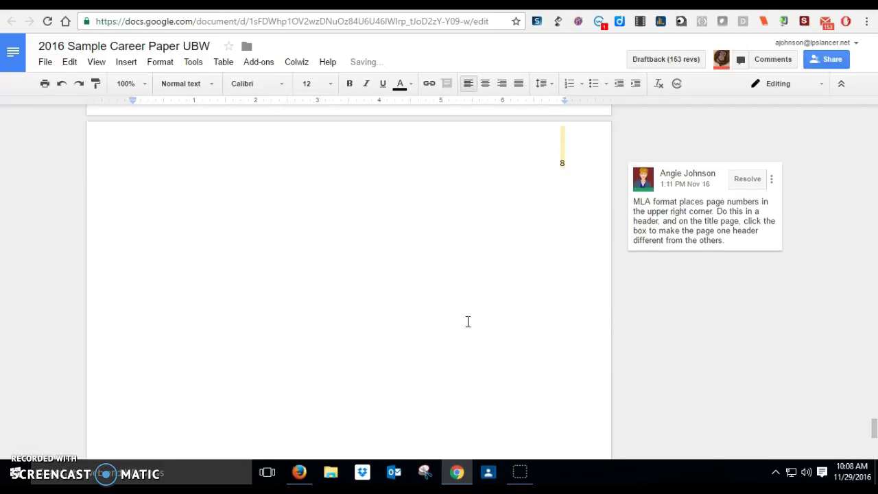
pyautogui.hotkey('ctrl', 'z')
pyautogui.hotkey('ctrl', 'z')
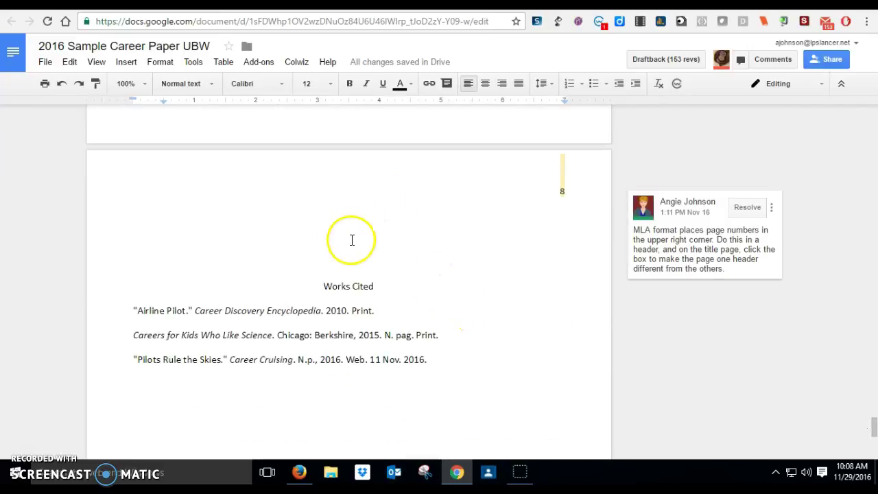
pyautogui.click(352, 243)
pyautogui.press('BackSpace')
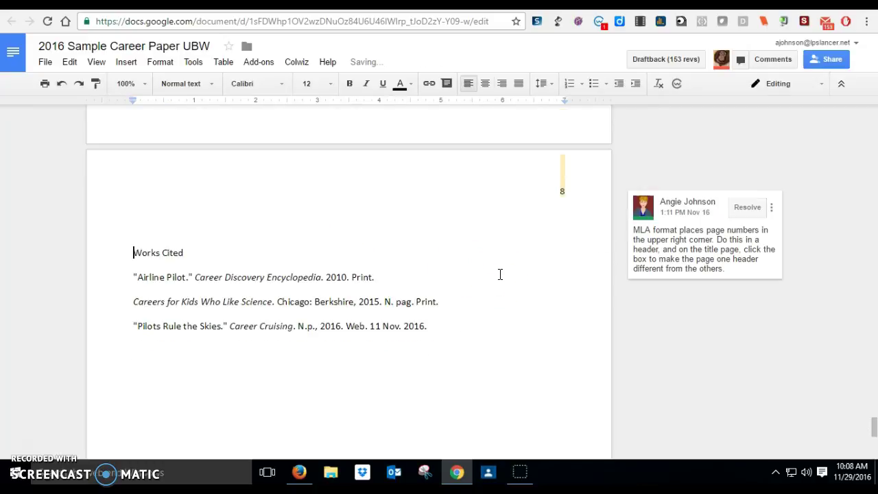
pyautogui.press('BackSpace')
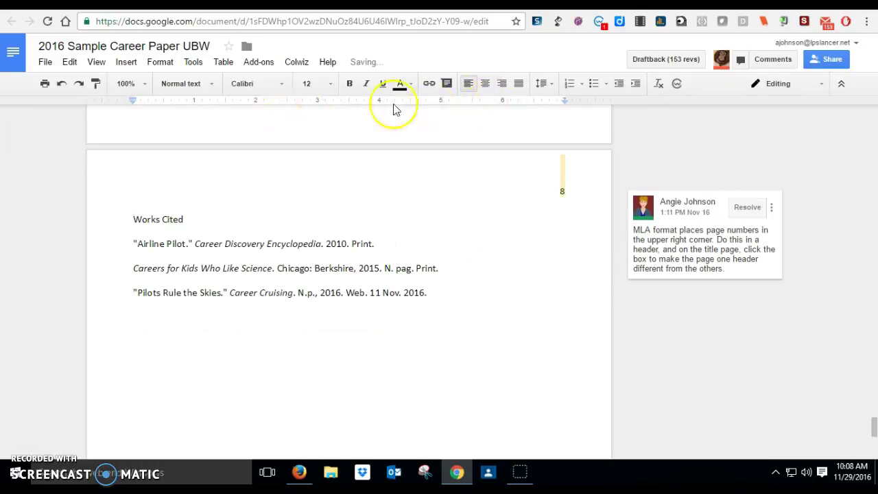
# Step: Center the Works Cited title and check the finished page
pyautogui.click(485, 83)
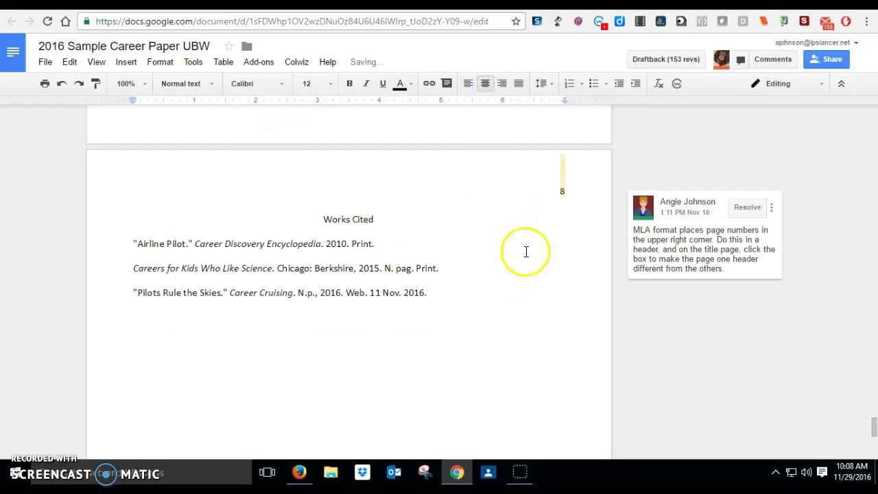
pyautogui.scroll(3, 488, 333)
pyautogui.scroll(1, 489, 333)
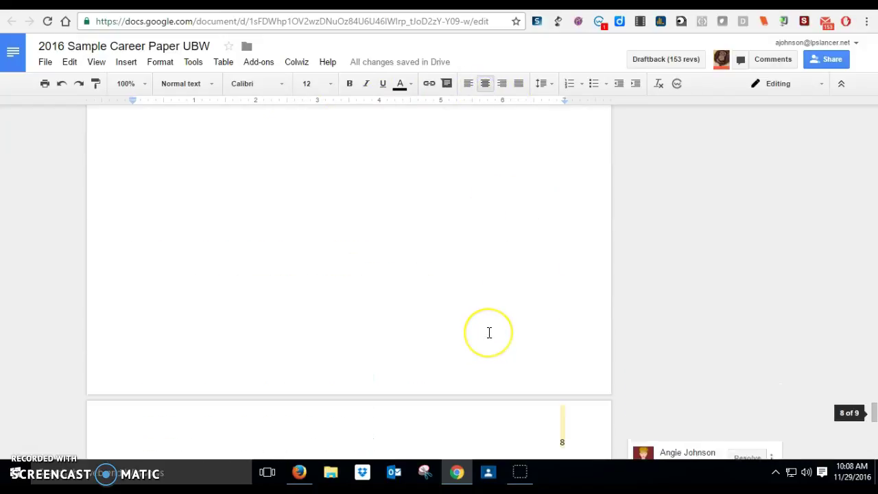
pyautogui.scroll(-7, 488, 333)
pyautogui.scroll(7, 488, 333)
pyautogui.scroll(-18, 489, 333)
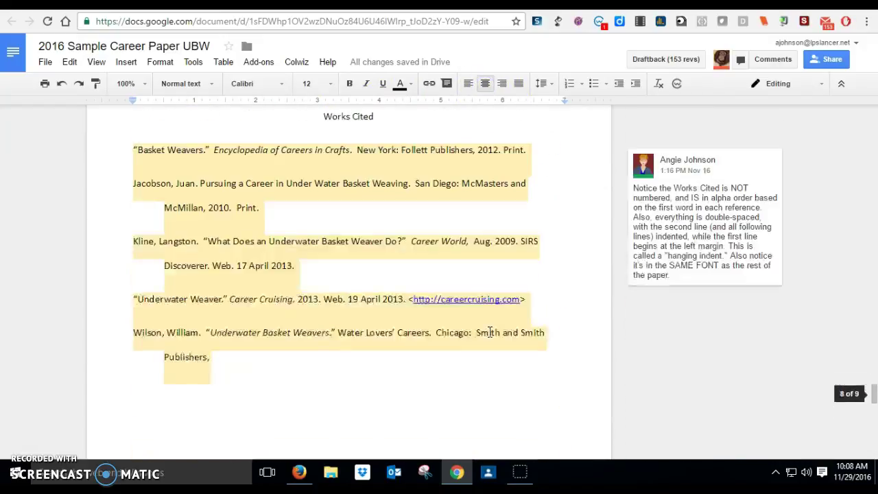
pyautogui.scroll(3, 490, 332)
pyautogui.scroll(1, 490, 332)
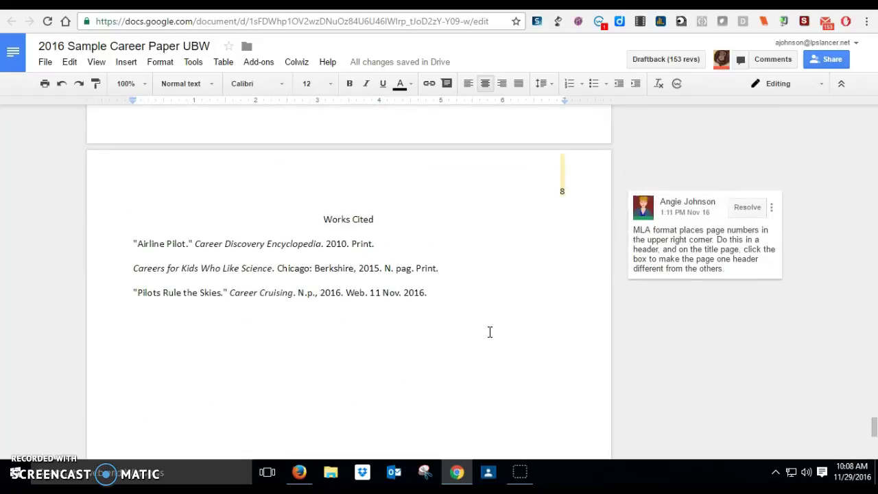